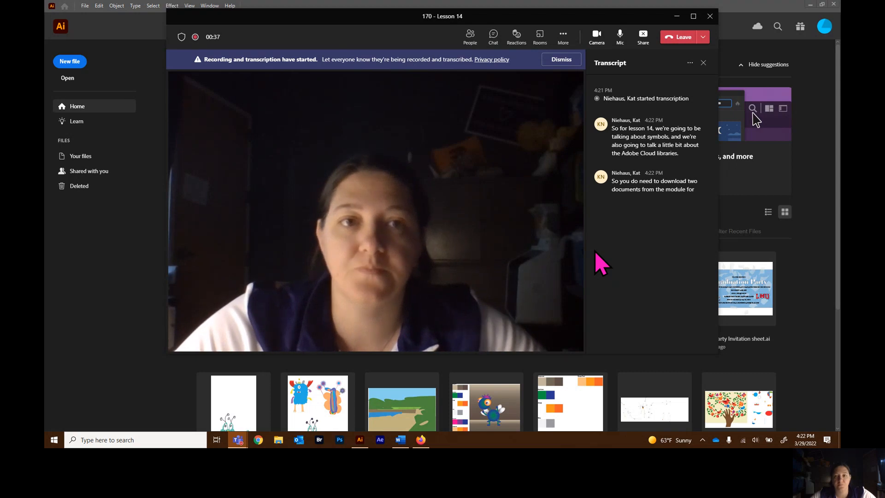
Open the files Lesson 14 libraries.ai and Lesson 14.ai together.
left_click(677, 17)
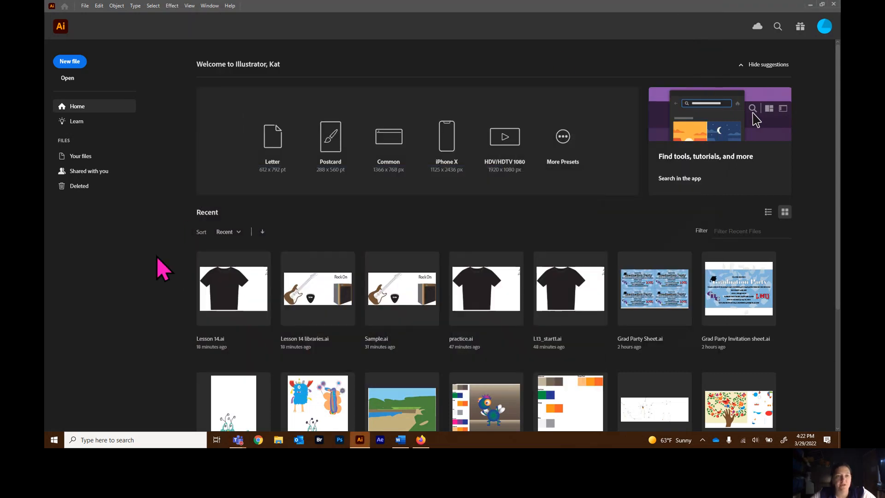
left_click(65, 79)
left_click(159, 78)
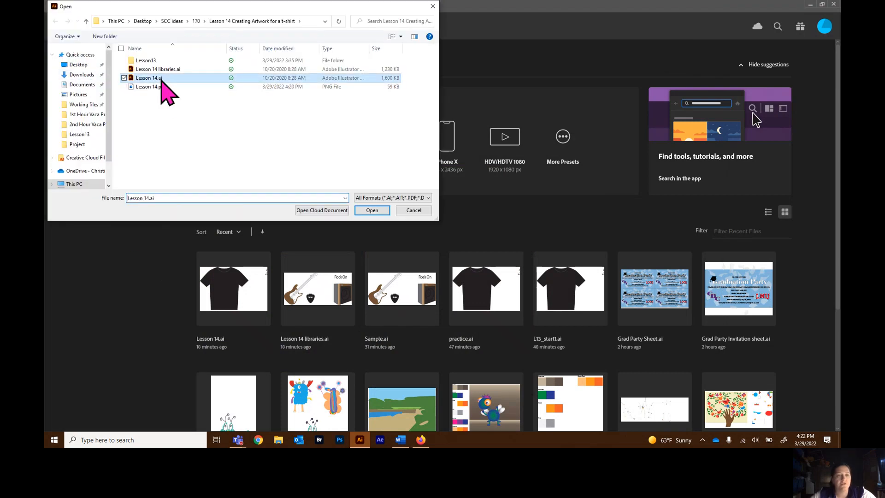
left_click(172, 69, "ctrl")
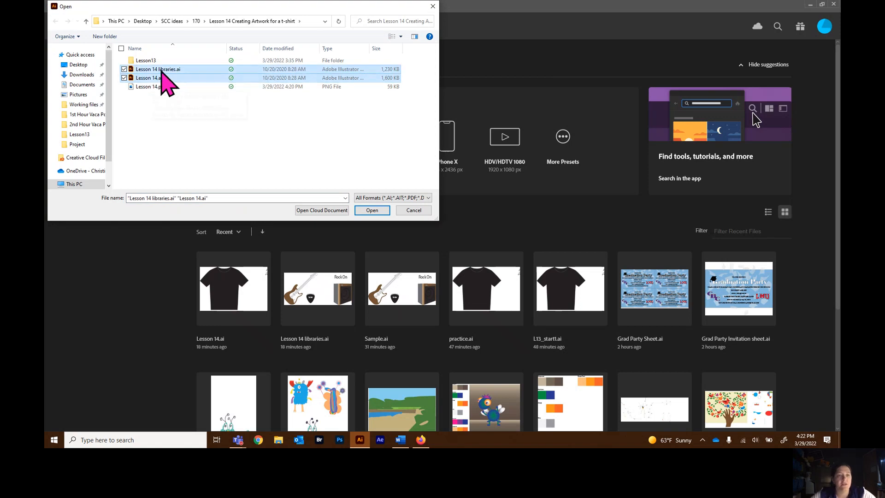
left_click(374, 212)
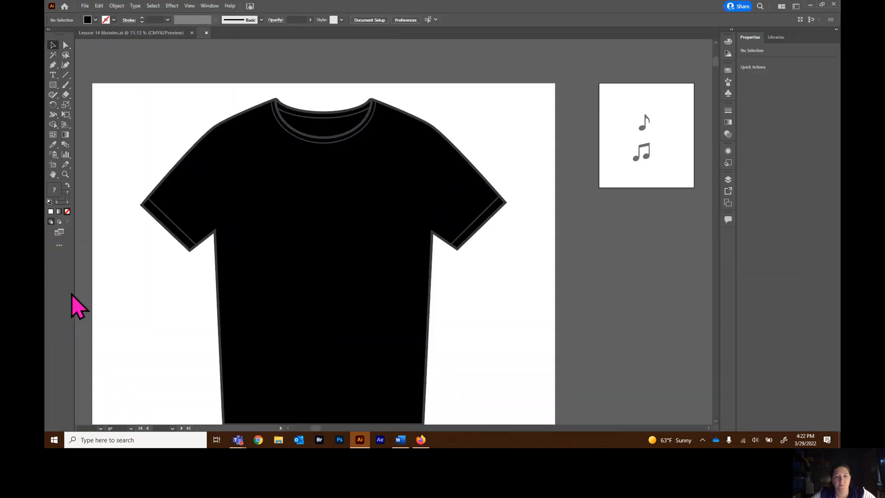
Reset the Essentials Classic workspace and fit all artboards of Lesson 14.ai in the window.
scroll(200, 264, "down", 1)
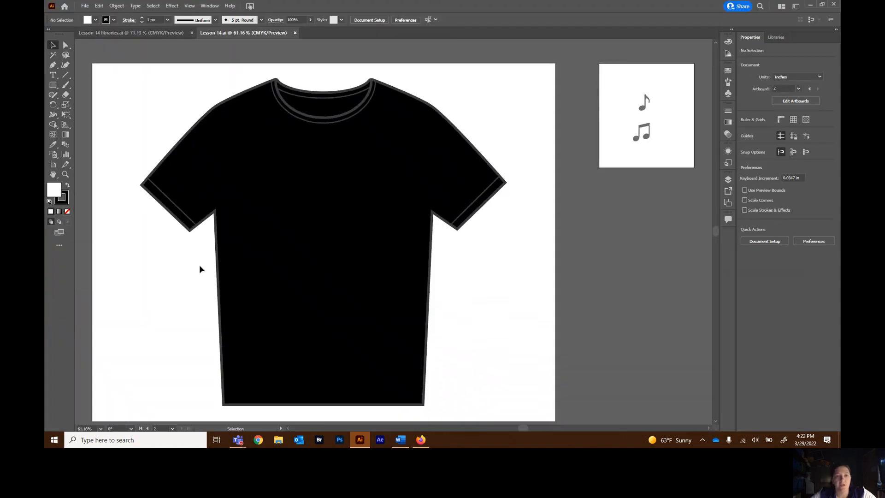
left_click(210, 6)
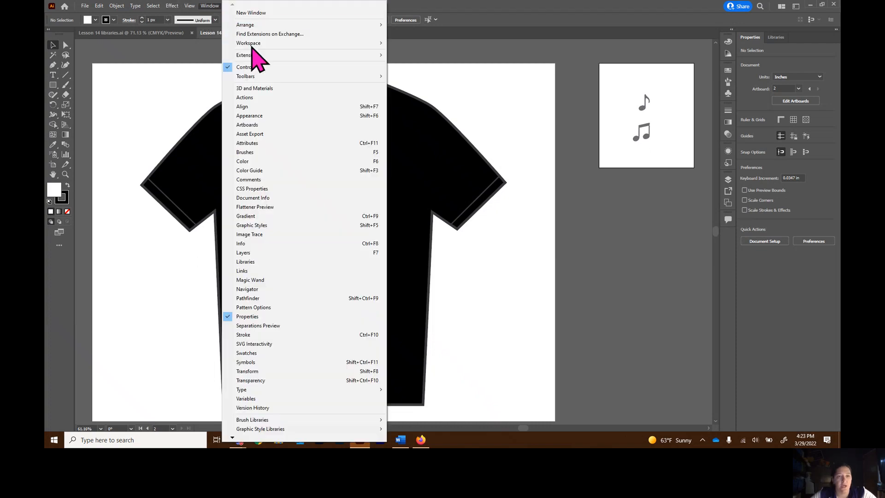
mouse_move(251, 44)
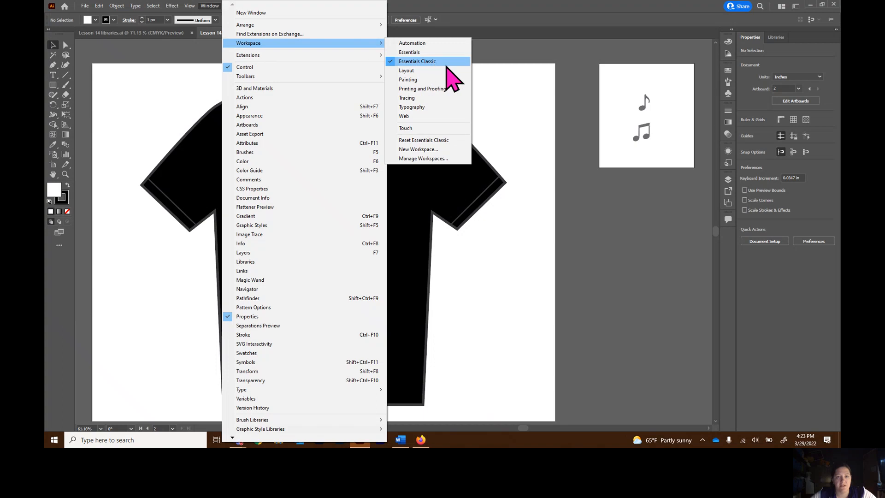
left_click(420, 141)
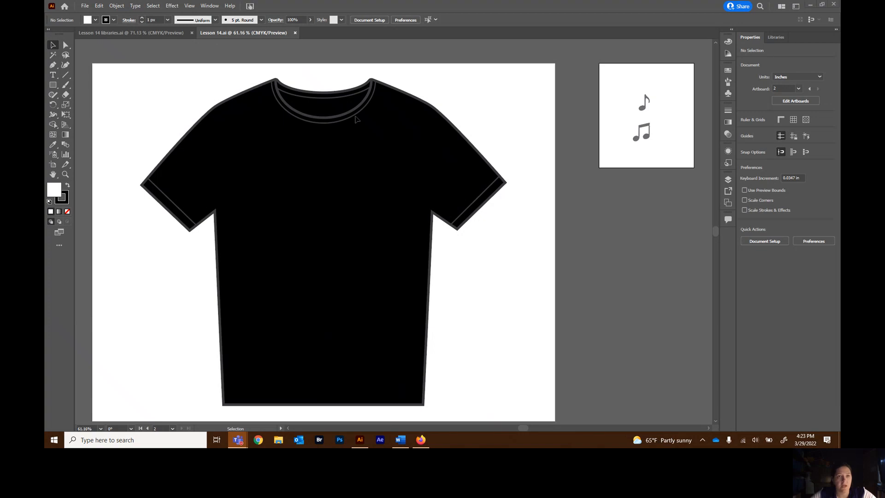
left_click(192, 6)
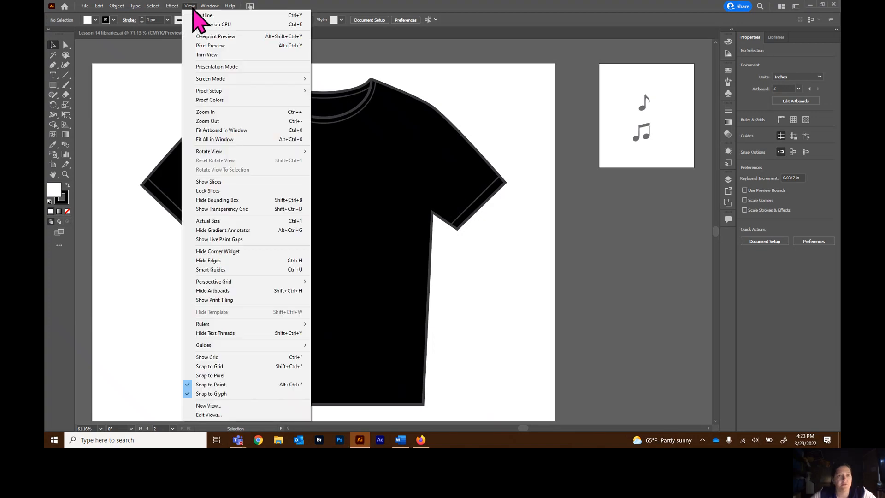
left_click(215, 140)
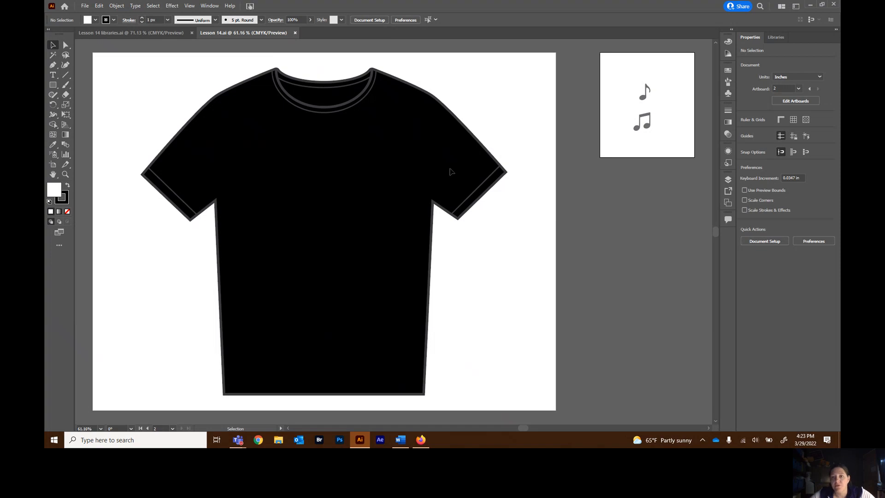
Open the Tiki symbol library from the document's symbols.
left_click(728, 95)
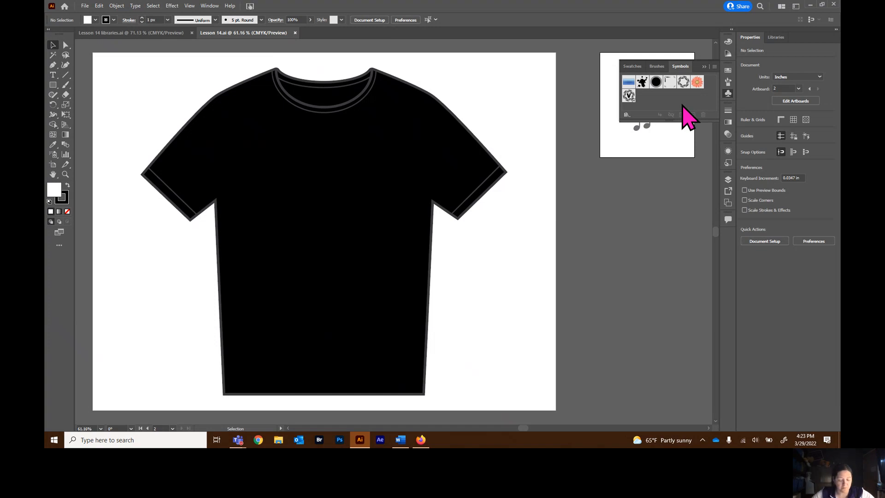
left_click(626, 115)
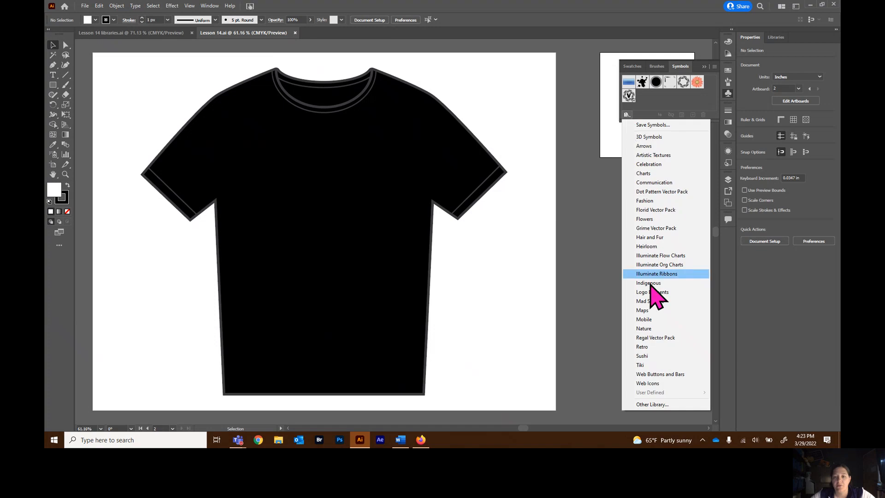
left_click(652, 365)
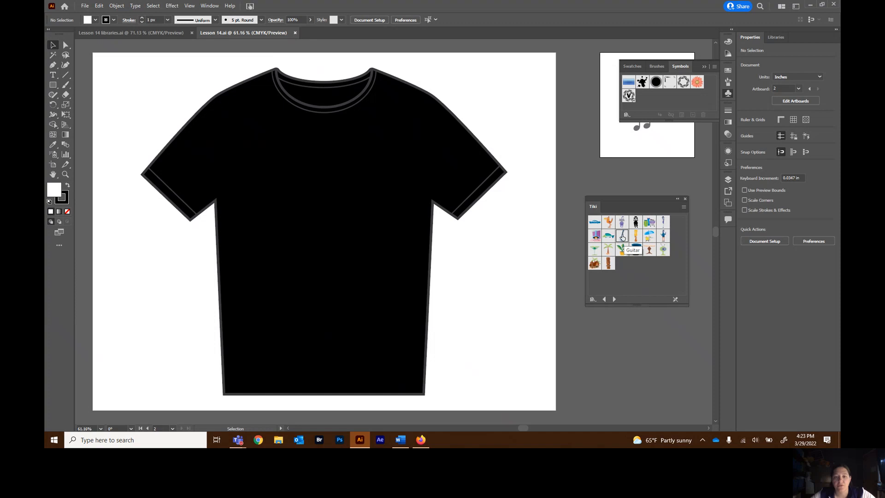
Place two Guitar symbol instances from the Tiki library side by side on the chest of the black T-shirt.
left_click(623, 238)
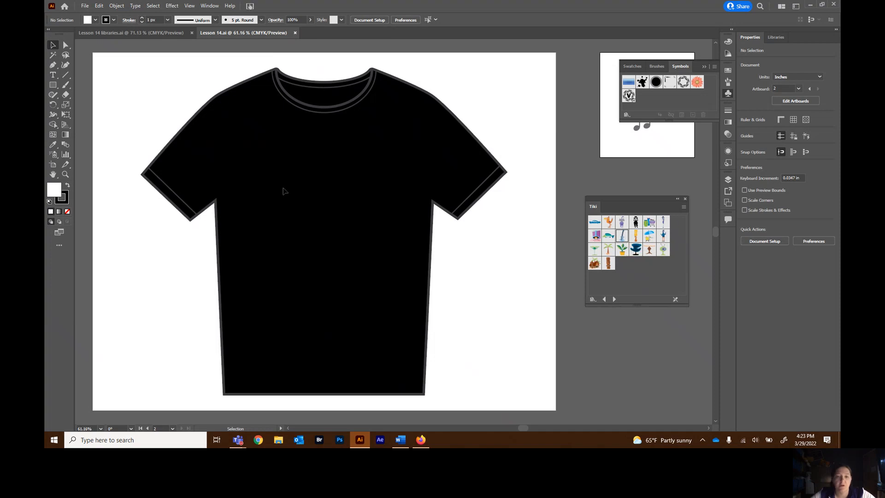
left_click_drag(621, 239, 284, 235)
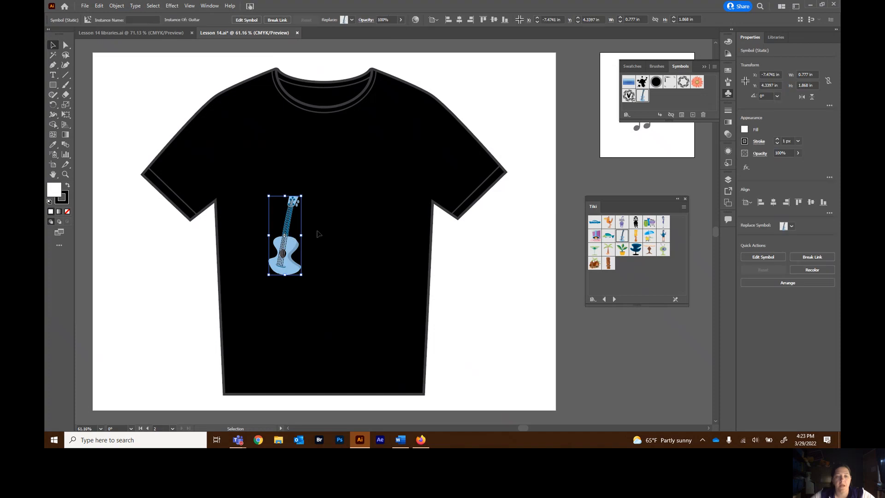
left_click_drag(625, 238, 360, 234)
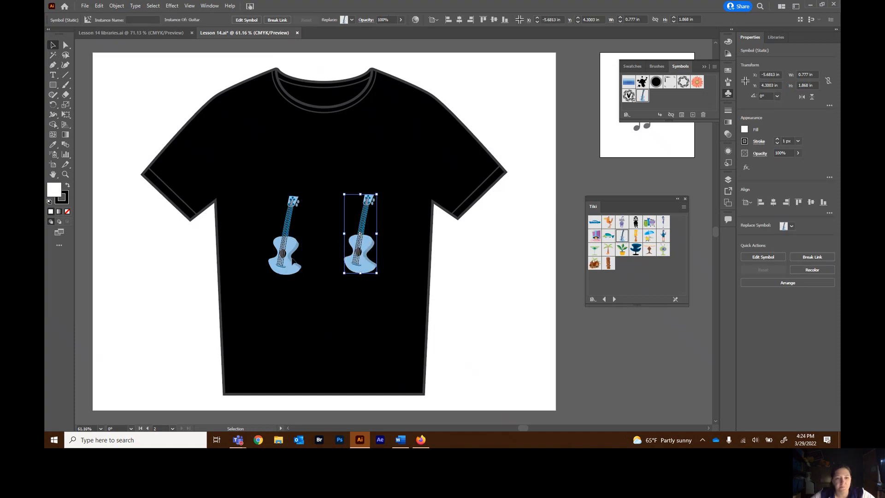
left_click_drag(288, 269, 297, 249)
left_click_drag(362, 261, 353, 248)
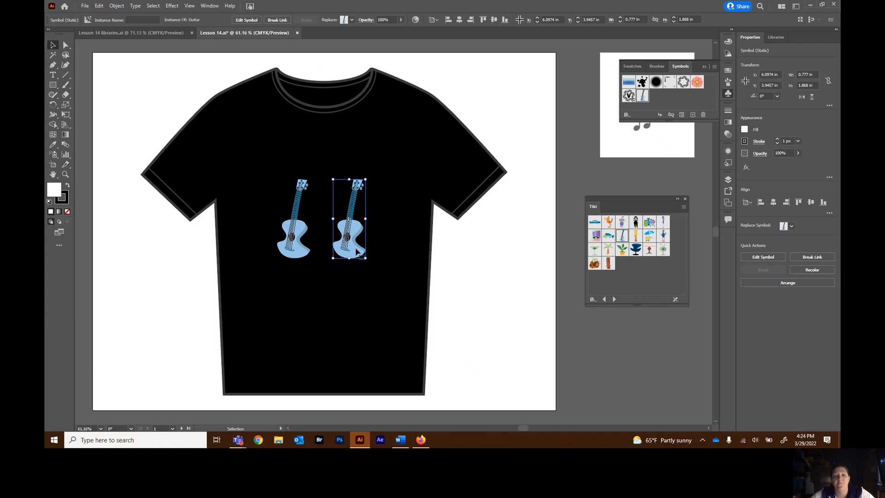
Try shrinking the right guitar instance, undo that resize, and flip the instance horizontally to mirror the other one.
left_click_drag(366, 178, 344, 211)
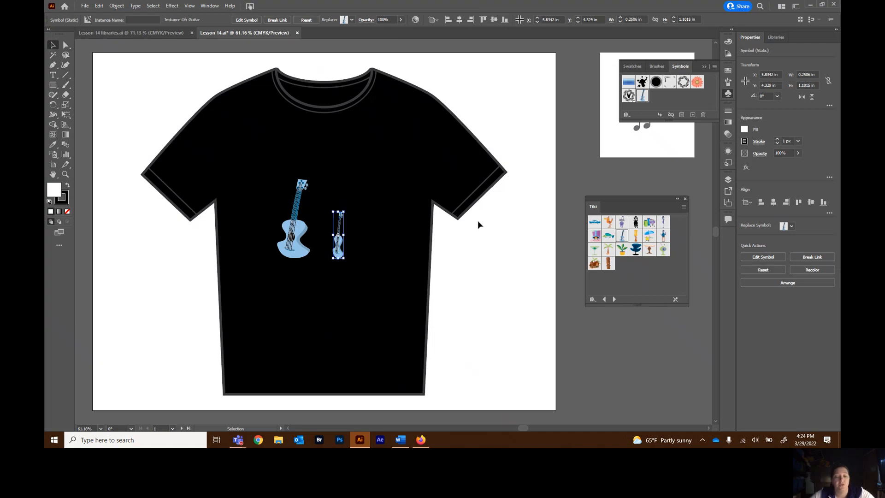
key("ctrl+z")
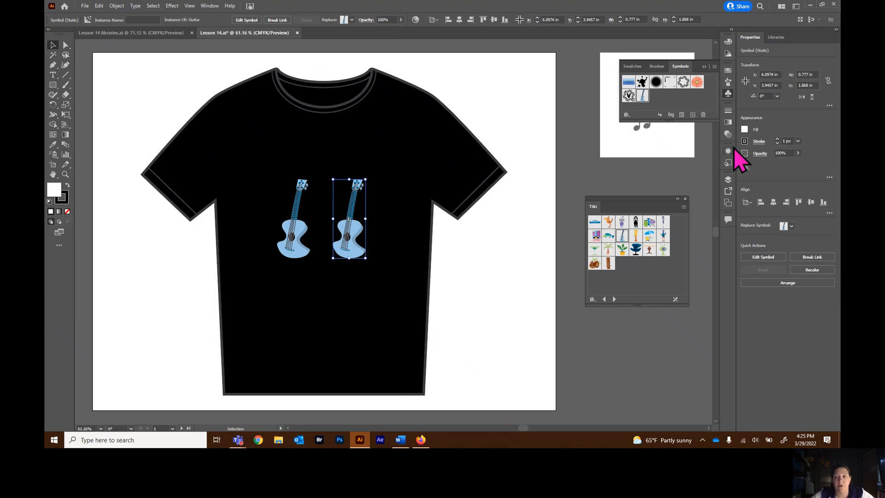
left_click(802, 98)
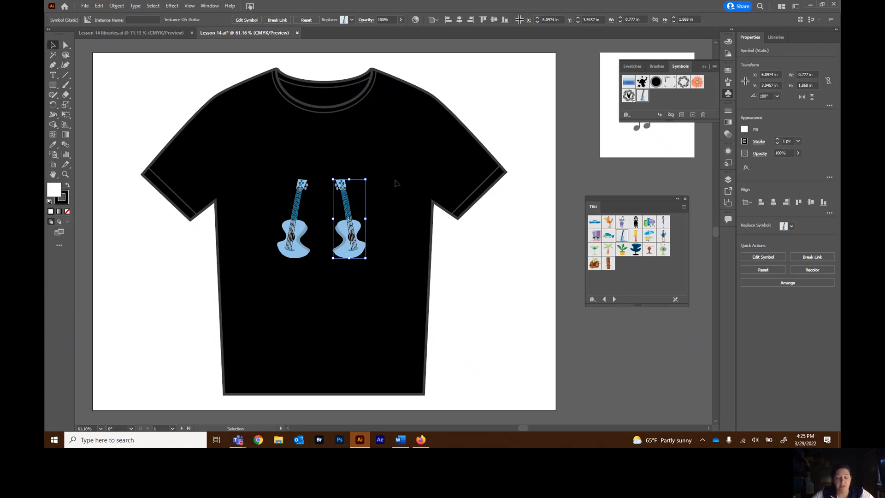
Edit the Guitar symbol definition by filling the front of the guitar's body with light brown, and exit symbol editing.
key("ctrl+1")
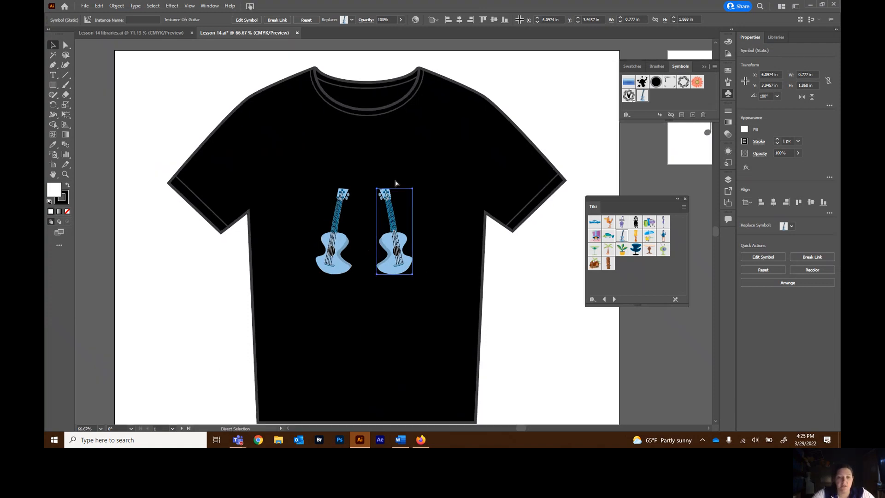
key("v")
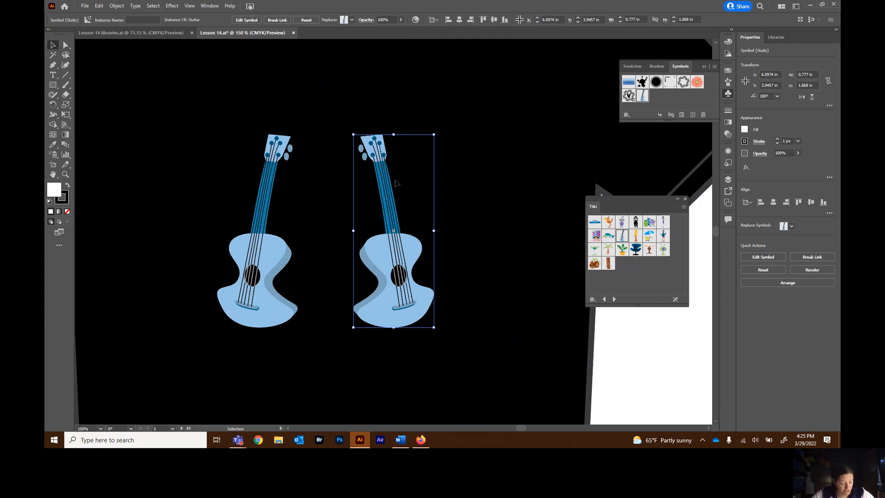
double_click(385, 253)
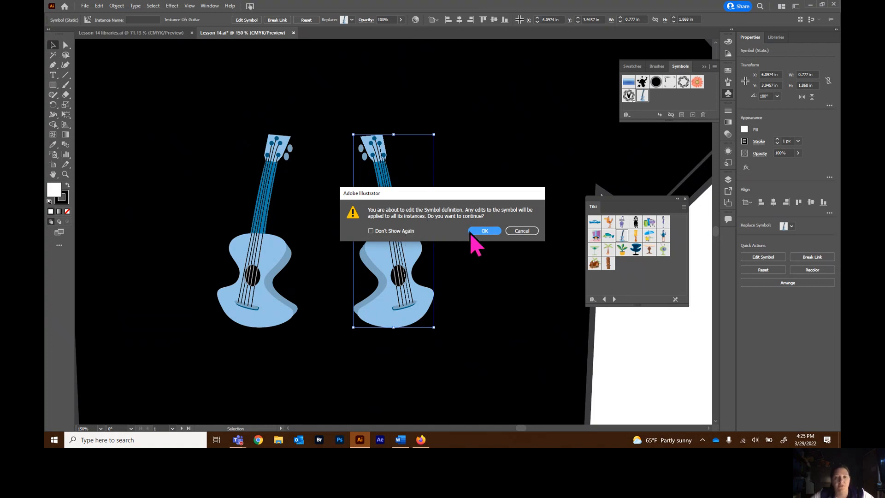
left_click(484, 232)
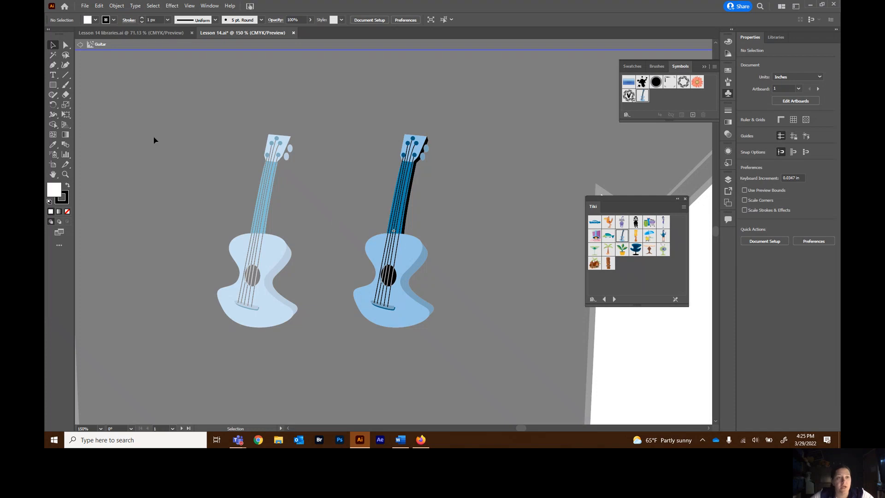
left_click(66, 45)
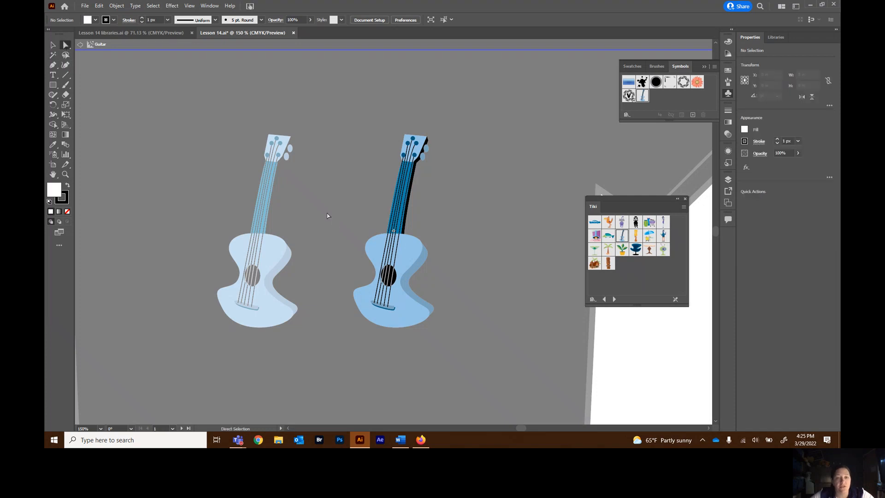
left_click(402, 251)
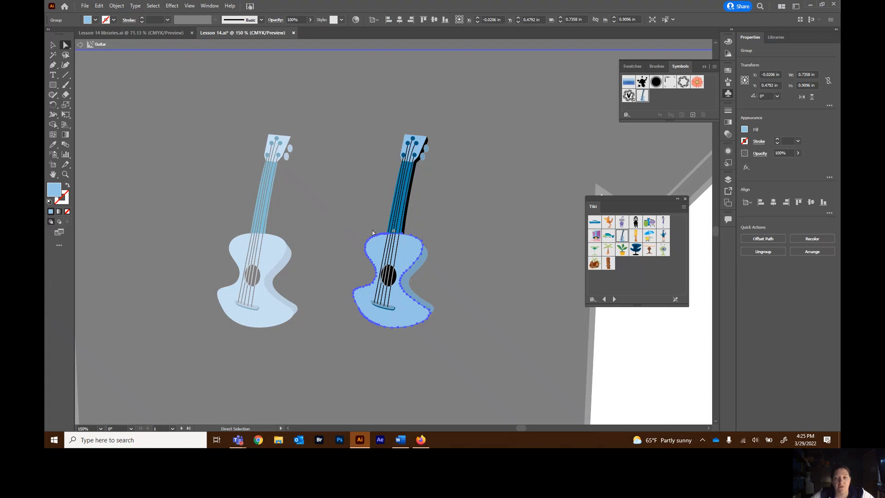
left_click(745, 130)
left_click(688, 171)
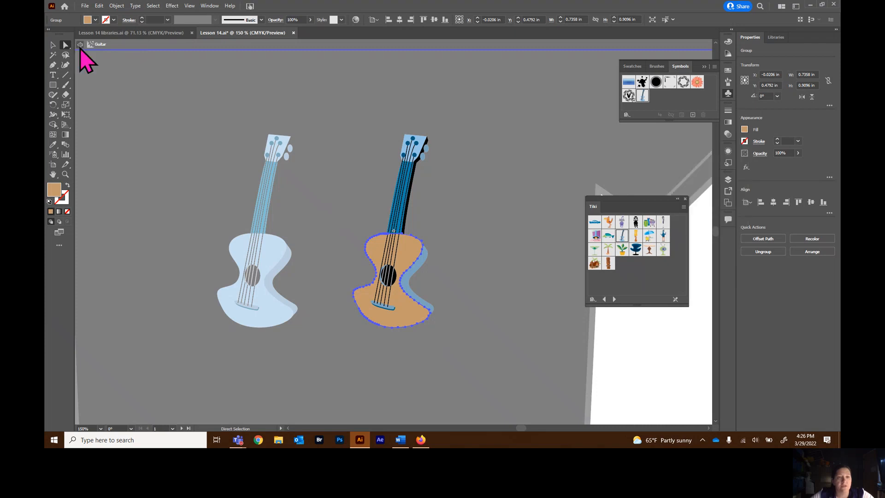
left_click(79, 45)
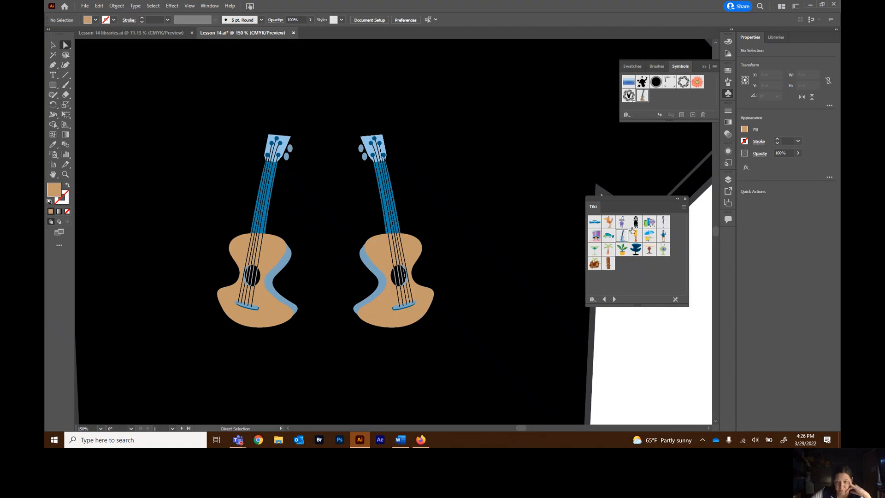
Change the Guitar symbol's type to Dynamic Symbol, keeping its name and the Movie Clip export type.
left_click(642, 98)
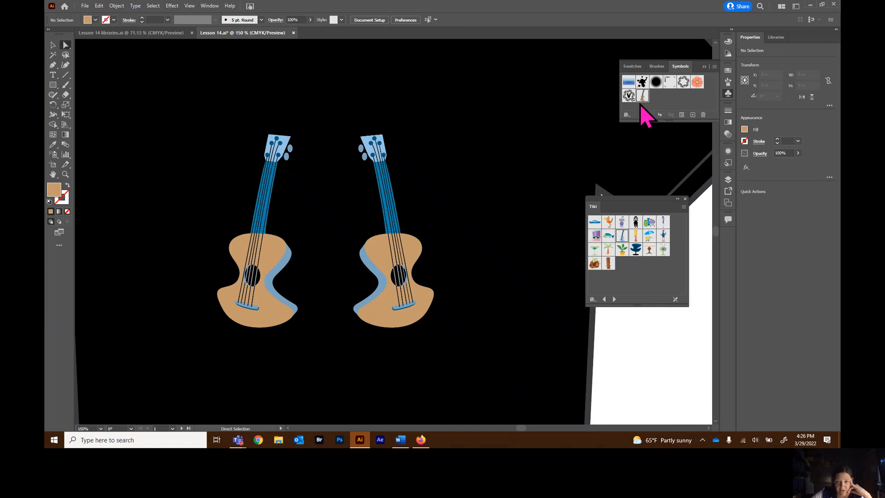
left_click(682, 115)
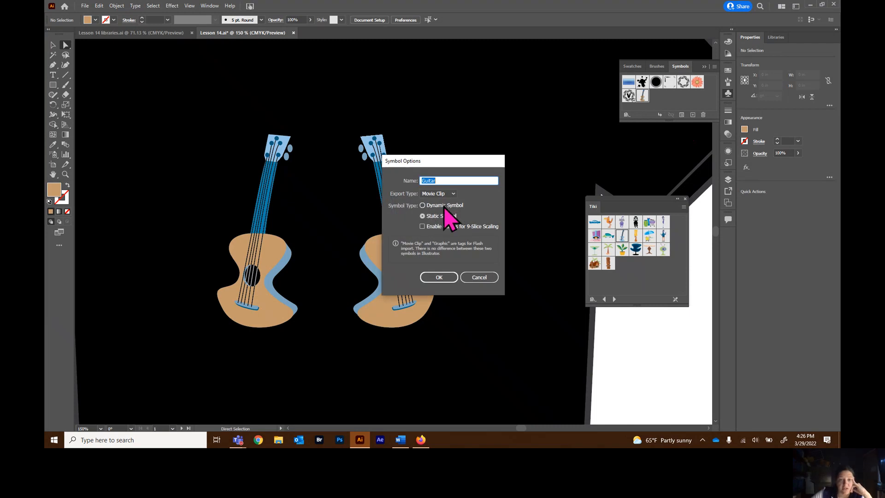
left_click(423, 206)
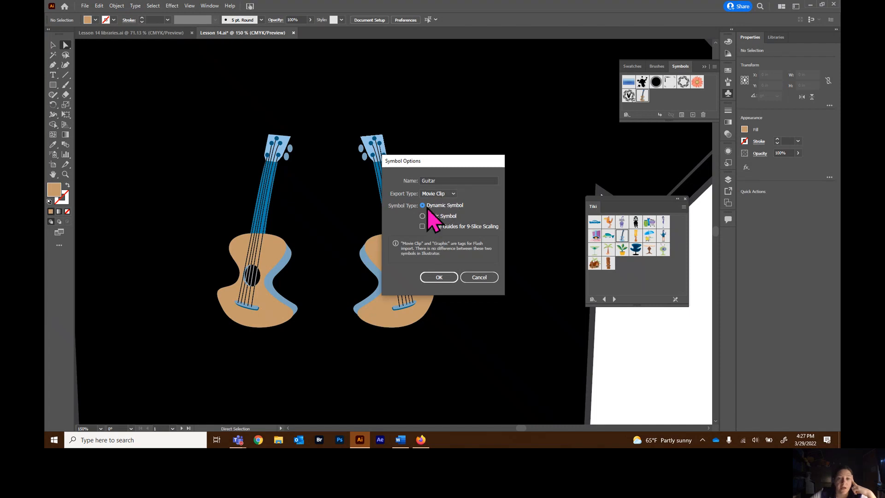
left_click(442, 278)
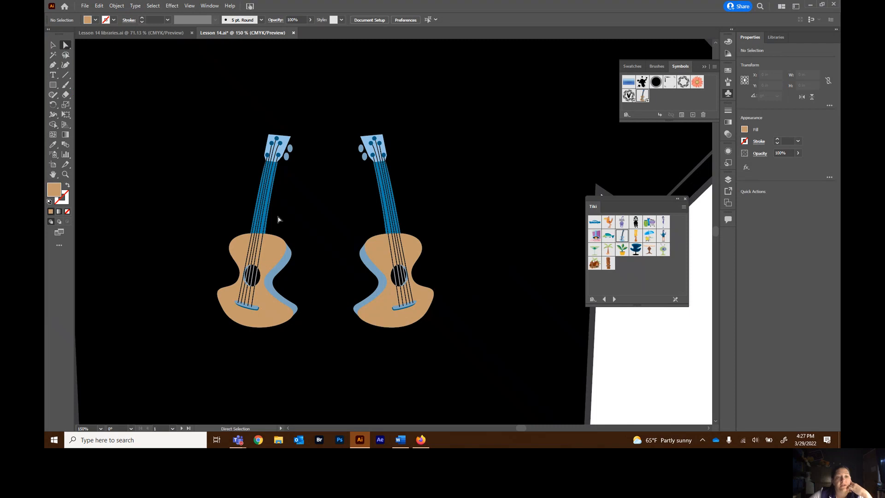
Fill the blue side panel of the right guitar instance with a darker brown swatch.
left_click(376, 278)
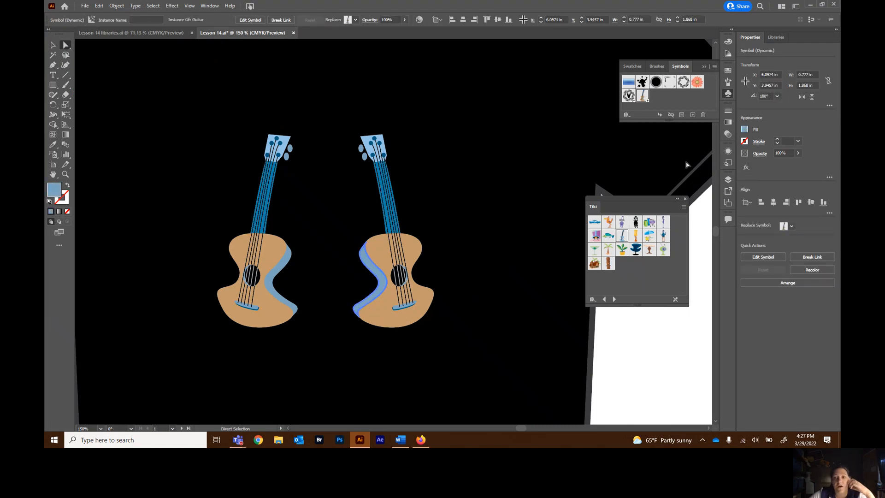
left_click(744, 130)
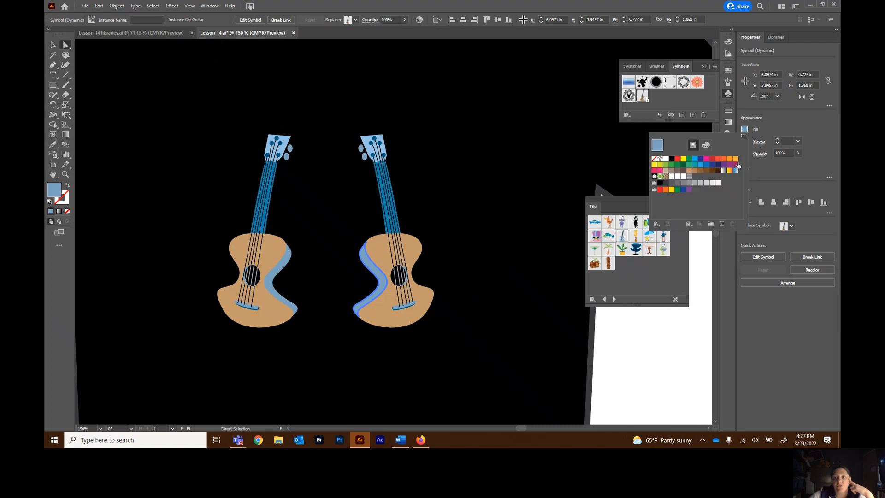
left_click(701, 171)
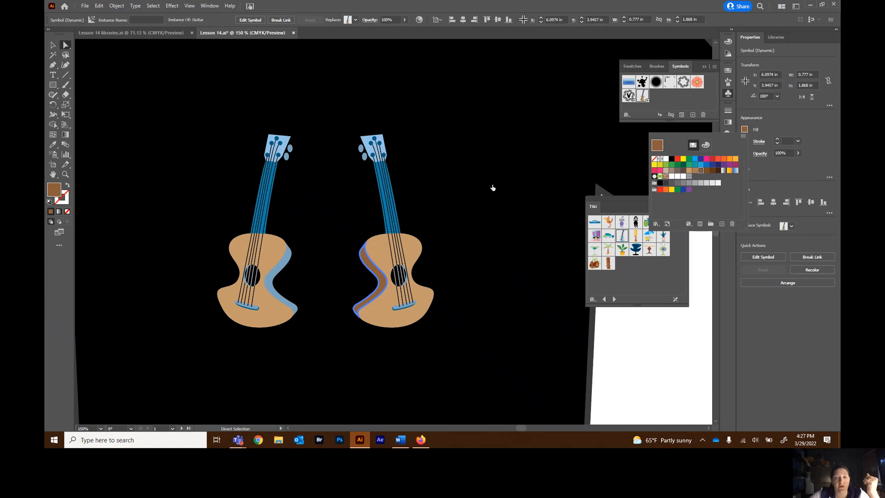
Deselect the right guitar instance and close the Tiki symbol library.
left_click(55, 44)
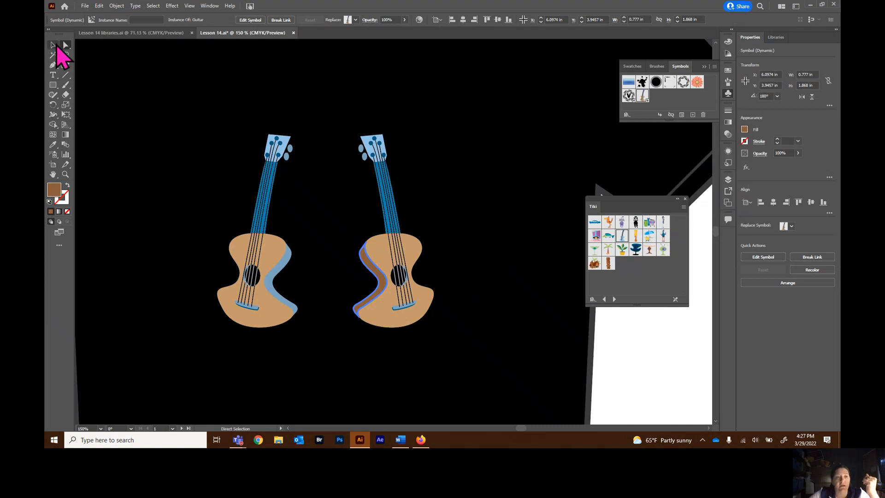
left_click(123, 85)
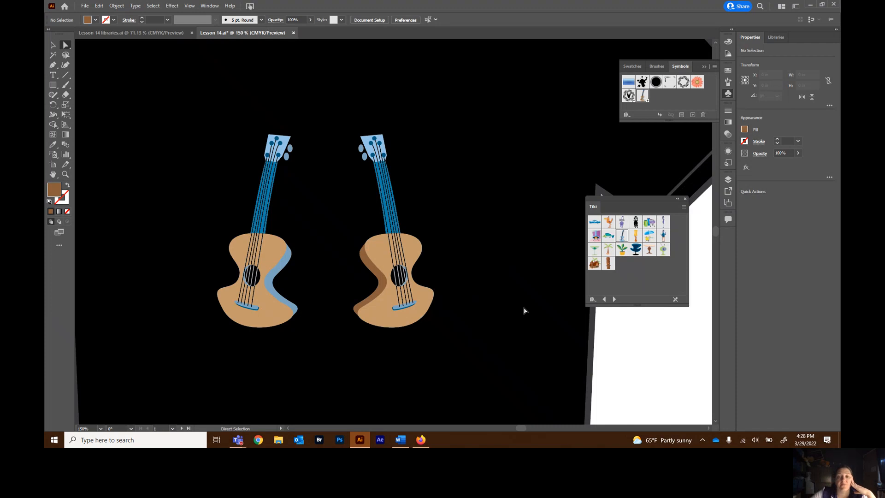
left_click(686, 199)
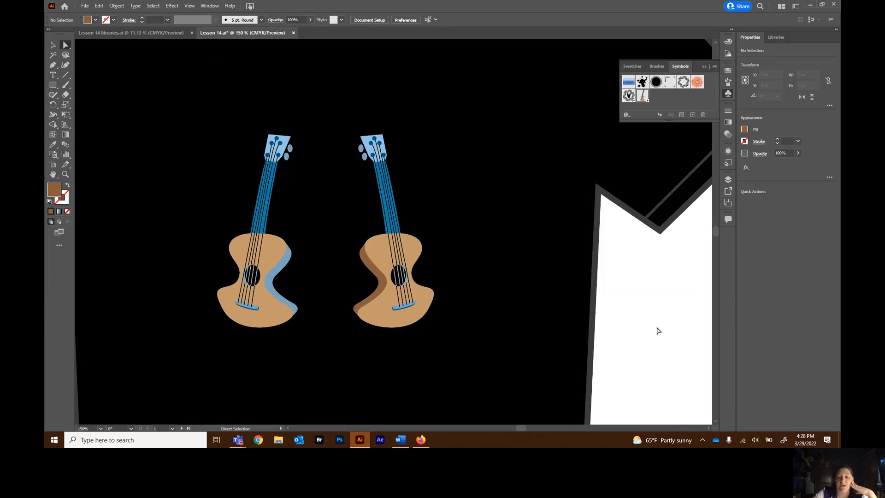
Create a dynamic symbol named Note1 with the Movie Clip export type from the single music note on the small artboard.
key("ctrl+minus")
key("ctrl+minus")
key("ctrl+minus")
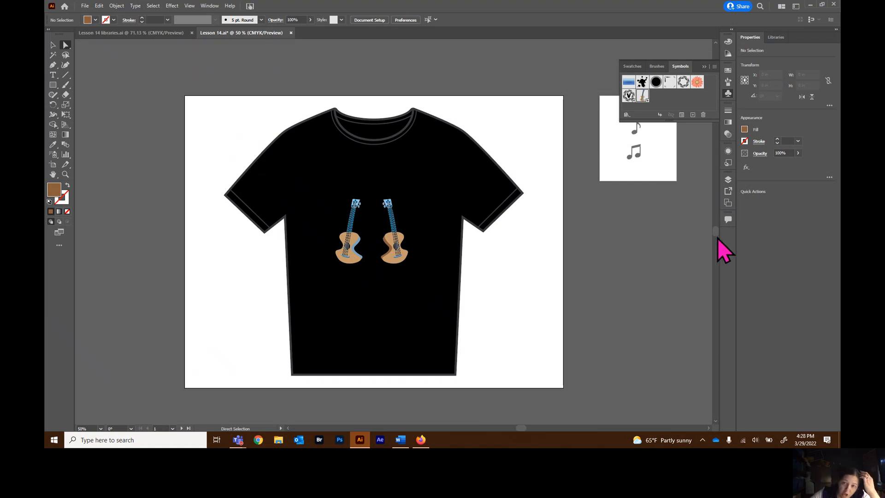
scroll(715, 230, "up", 2)
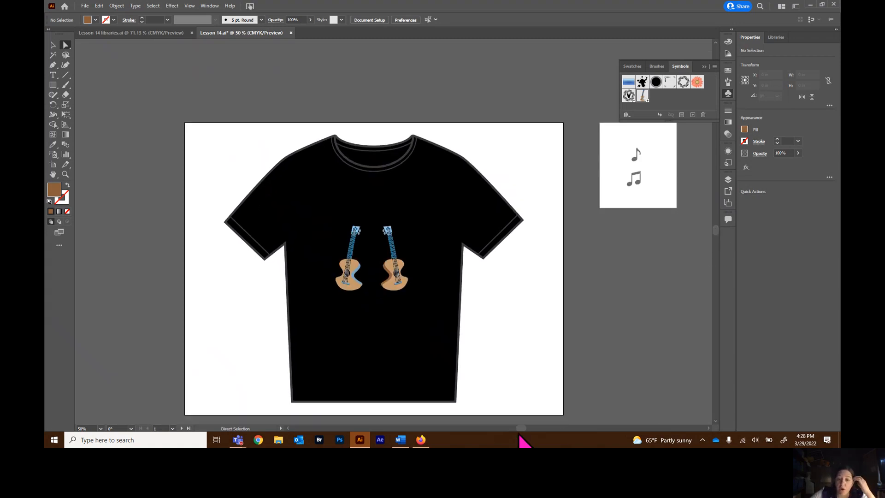
left_click_drag(521, 428, 524, 428)
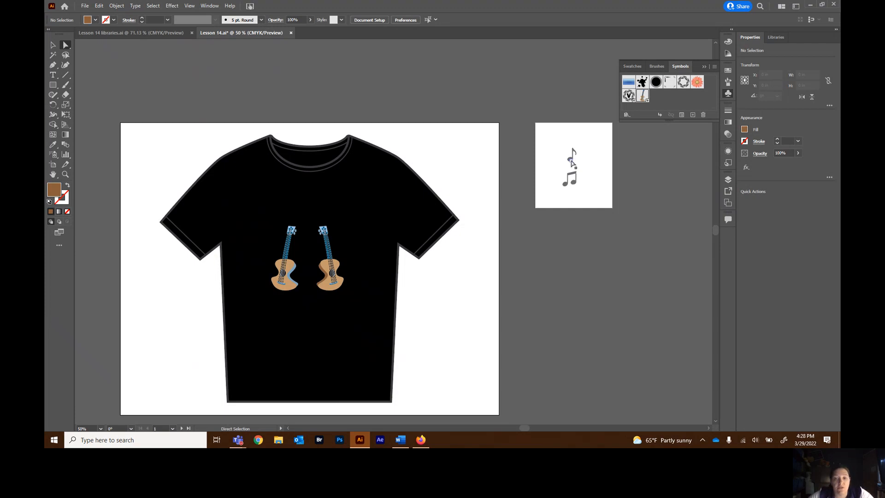
left_click(53, 45)
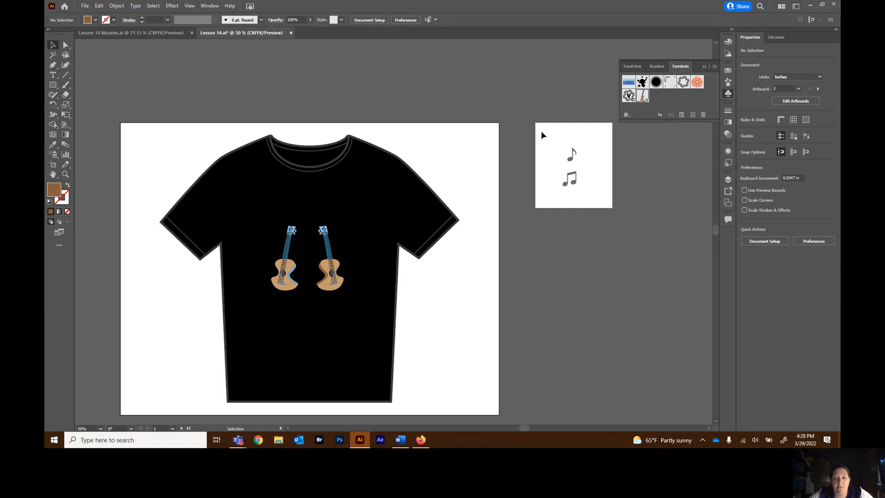
left_click(570, 161)
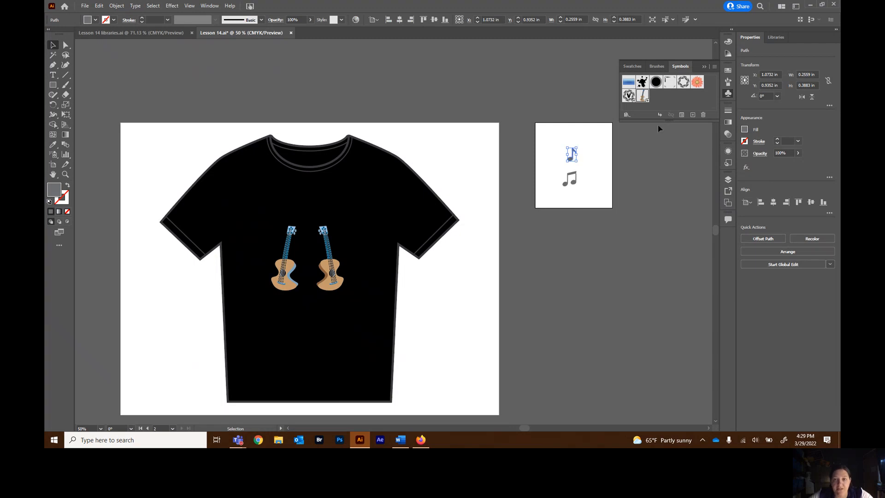
left_click(693, 115)
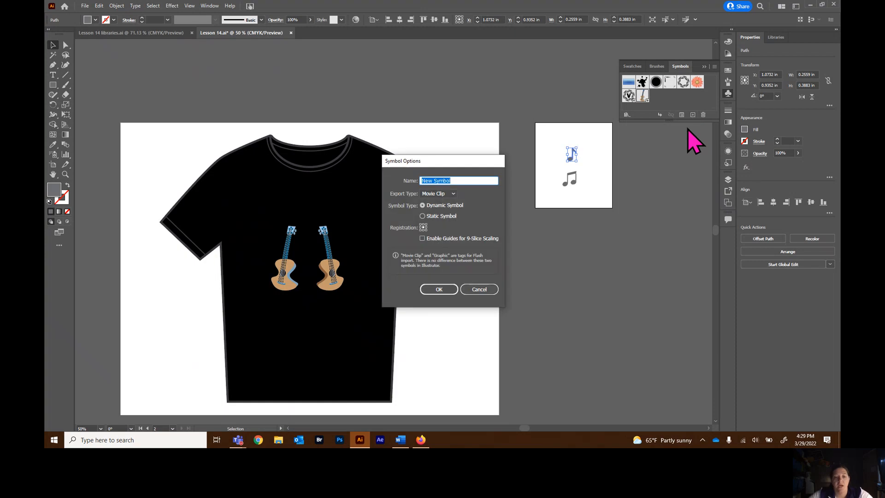
type("Note1")
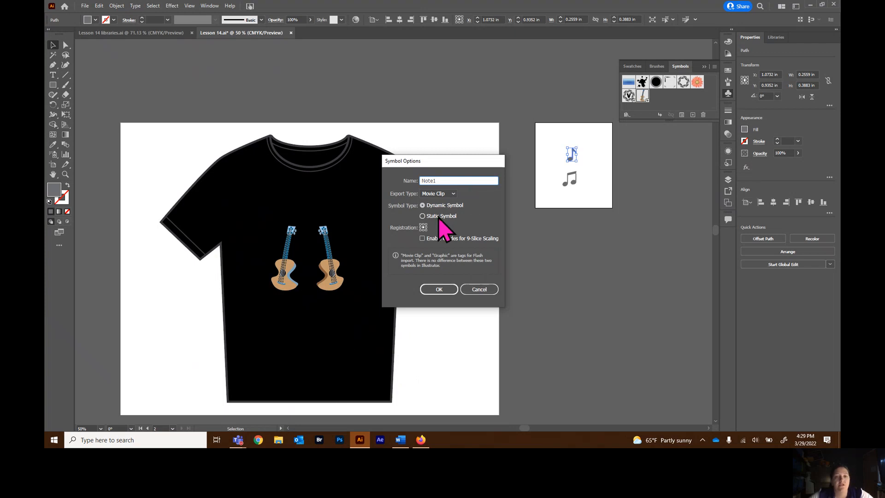
left_click(437, 290)
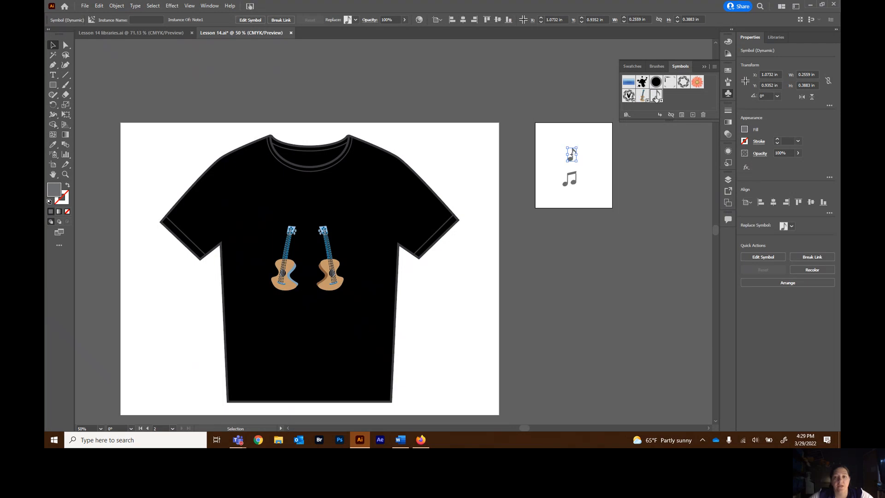
Place five Note1 instances on the T-shirt: two above the guitars, two beside the right guitar and one beside the left.
left_click_drag(656, 96, 364, 238)
left_click_drag(655, 95, 337, 193)
left_click_drag(655, 96, 276, 195)
left_click_drag(655, 96, 245, 259)
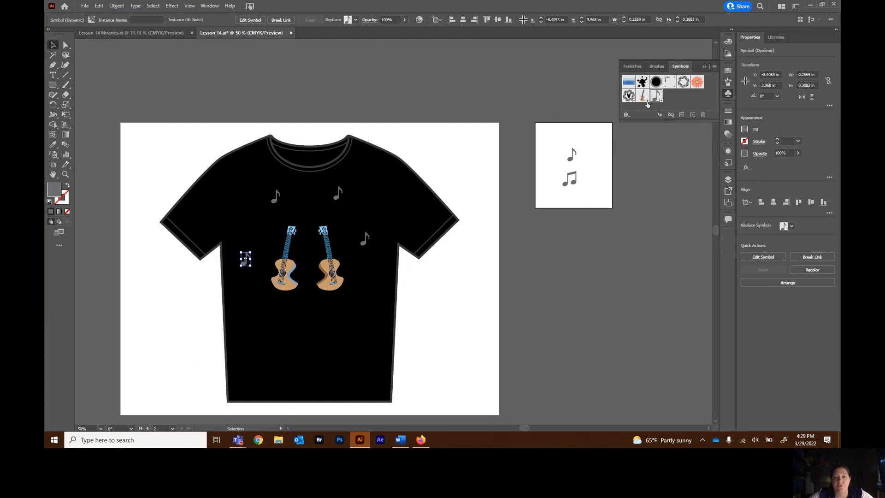
left_click_drag(656, 98, 364, 291)
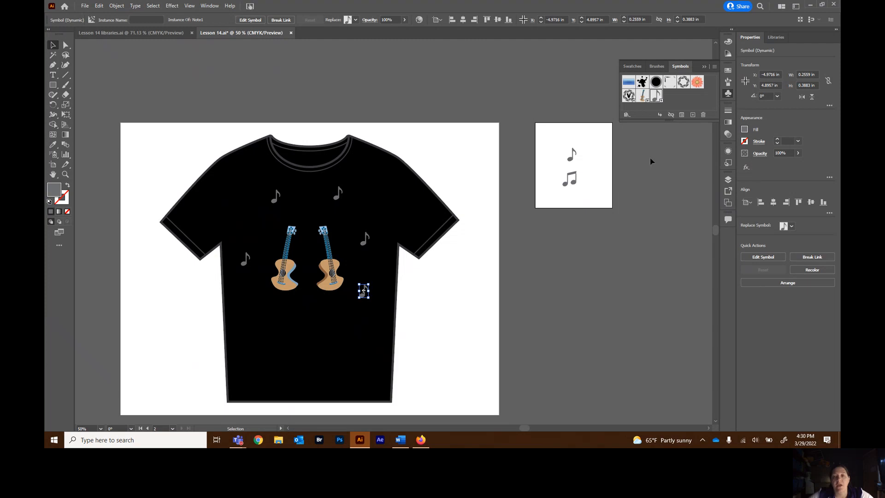
Create a dynamic symbol named Note2 with the Movie Clip export type from the double music note on the small artboard.
left_click(574, 186)
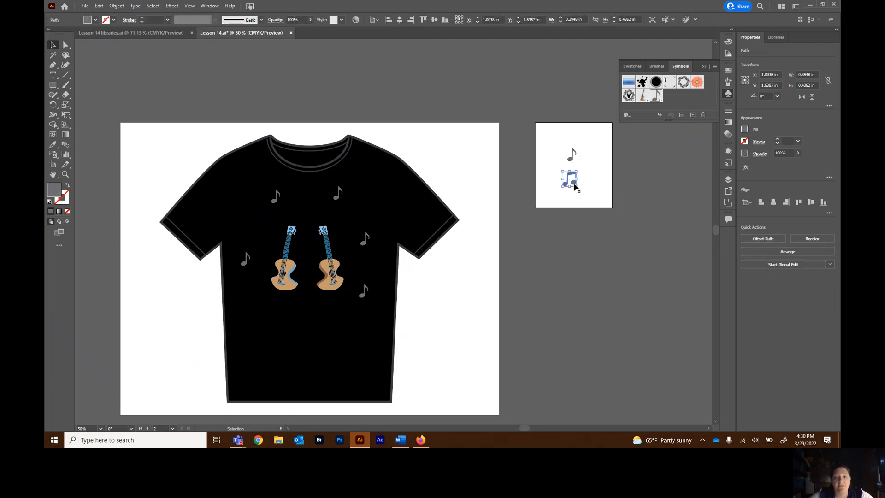
left_click_drag(575, 185, 600, 164)
key("ctrl+z")
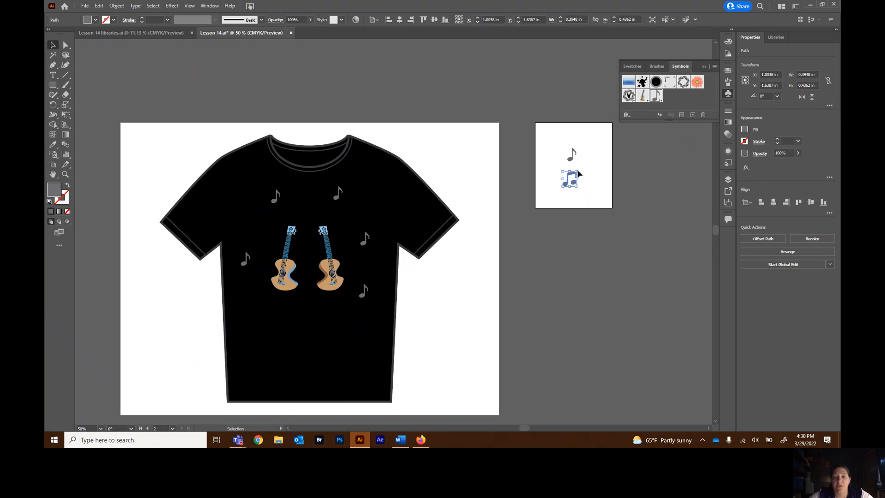
left_click_drag(572, 179, 671, 104)
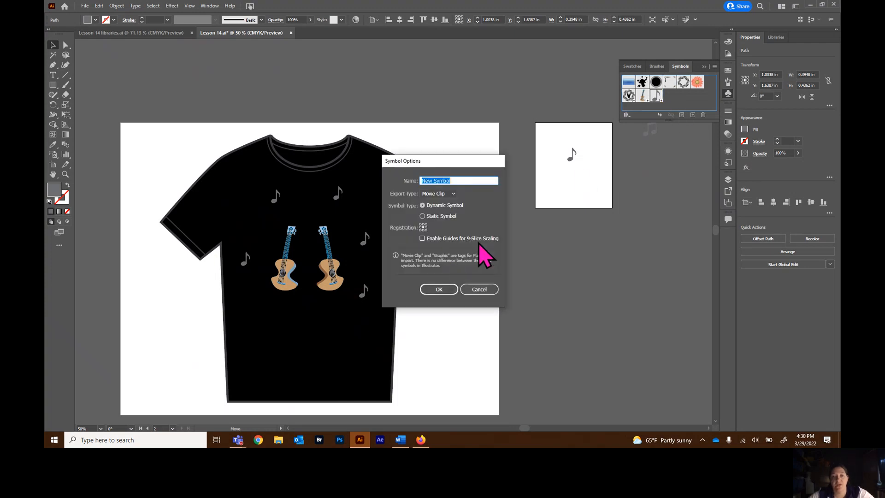
type("Note2")
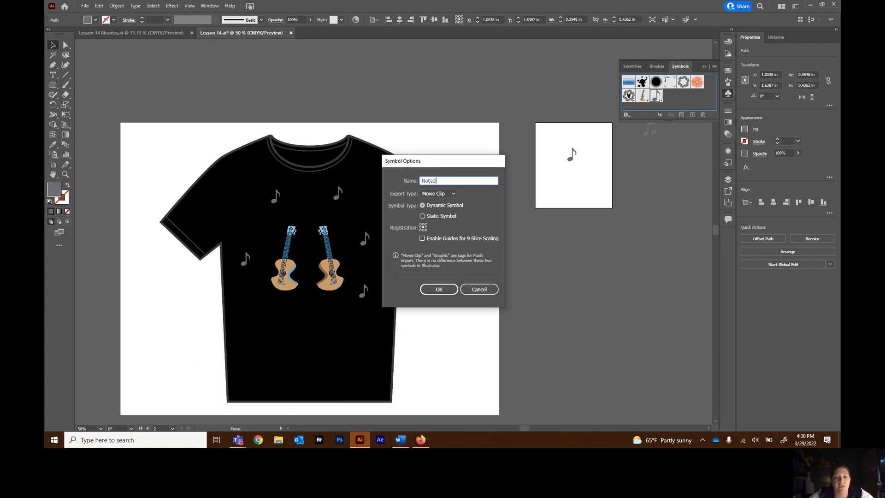
left_click(442, 290)
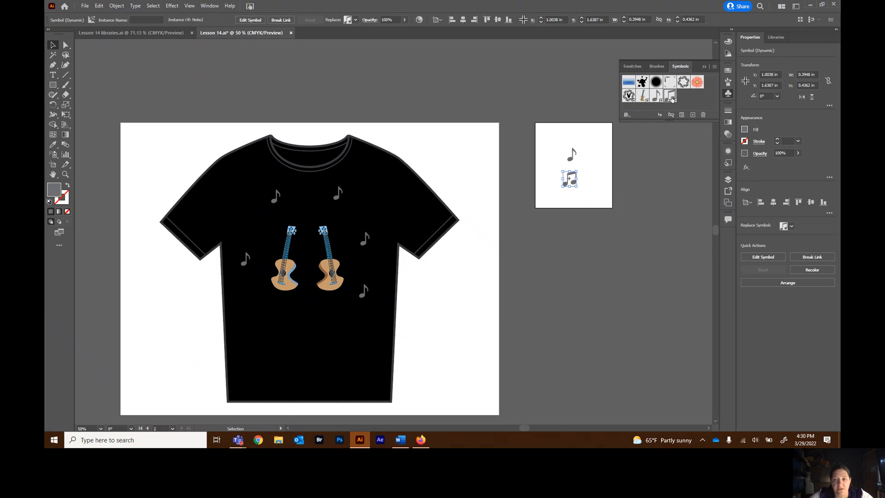
Place three Note2 instances on the shirt: right of the upper-right note, between the two upper notes, and above the left note.
left_click_drag(672, 98, 354, 206)
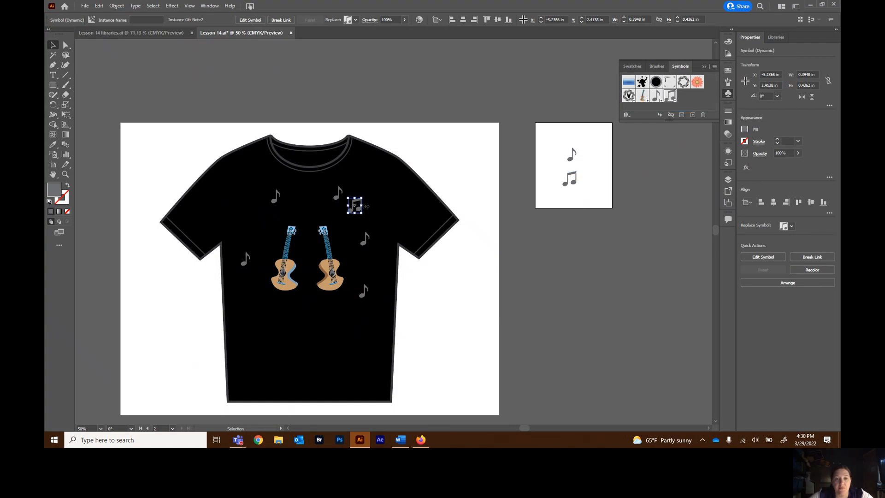
left_click_drag(671, 100, 306, 195)
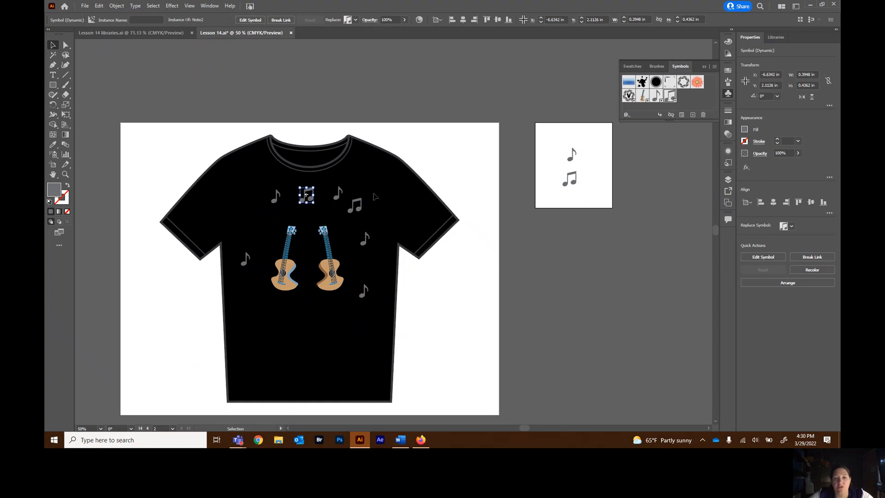
left_click_drag(672, 97, 256, 225)
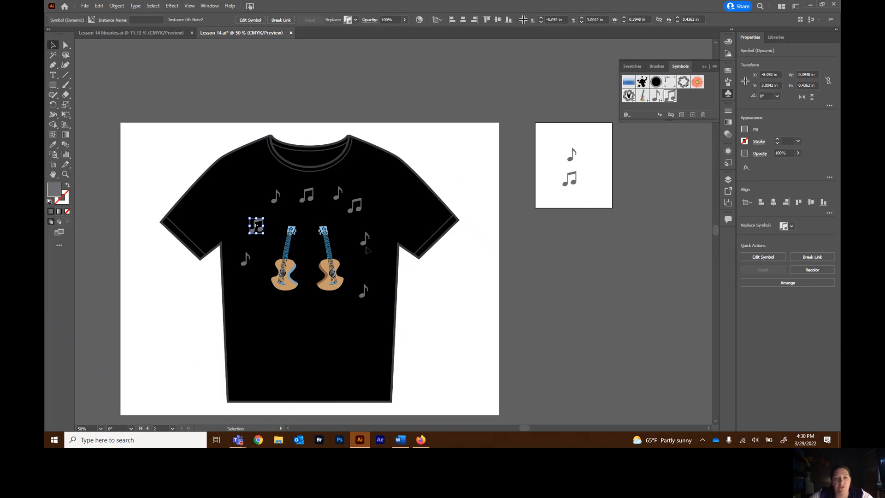
Replace the lowest Note1 instance to the right of the guitars with the Note2 symbol.
left_click(364, 297)
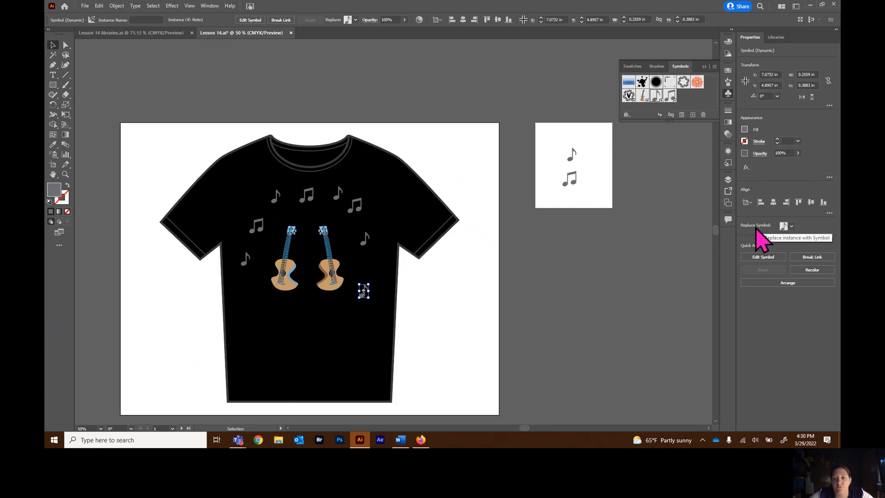
left_click(792, 226)
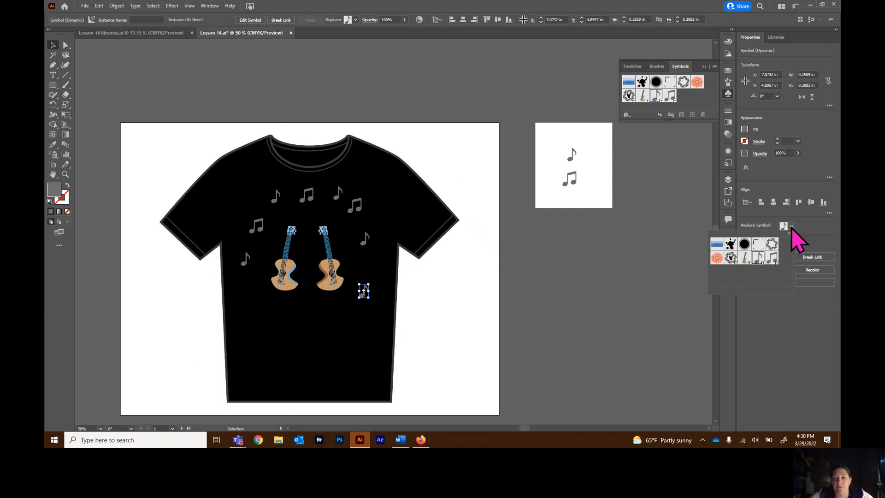
left_click(772, 260)
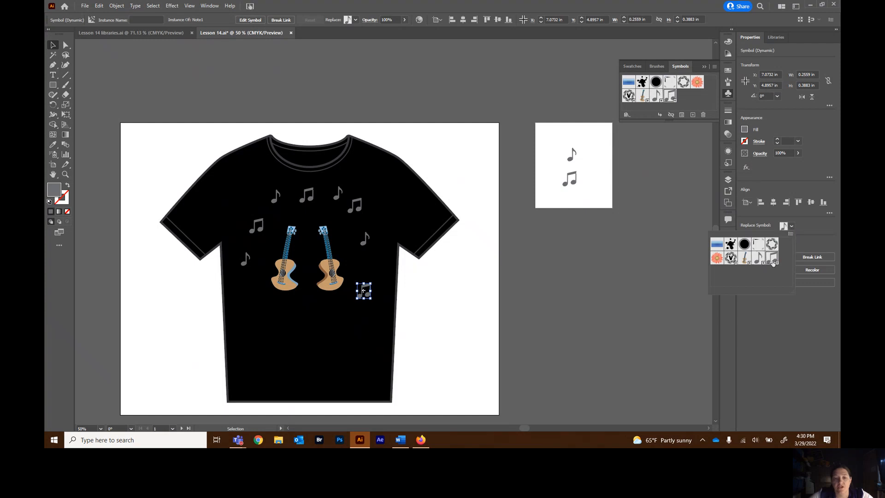
left_click(772, 260)
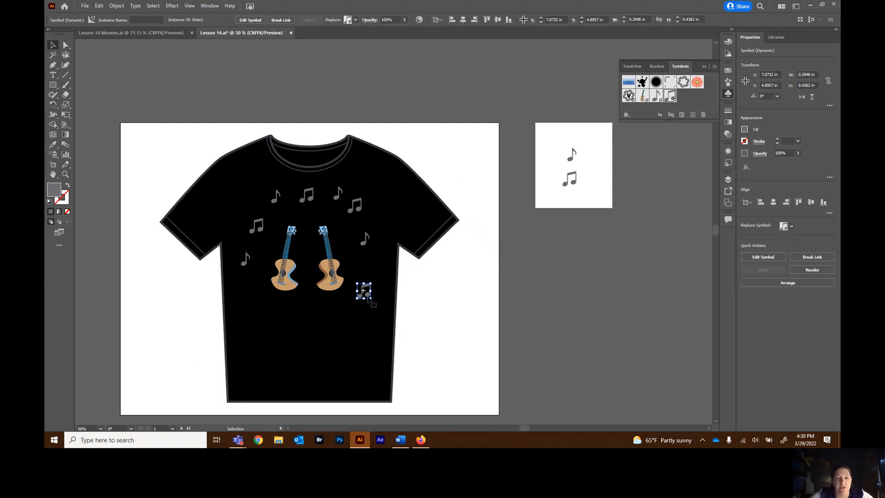
Adjust the spacing of the notes flanking the guitars, adding a copy of the left double note below the left single note.
left_click_drag(369, 297, 375, 278)
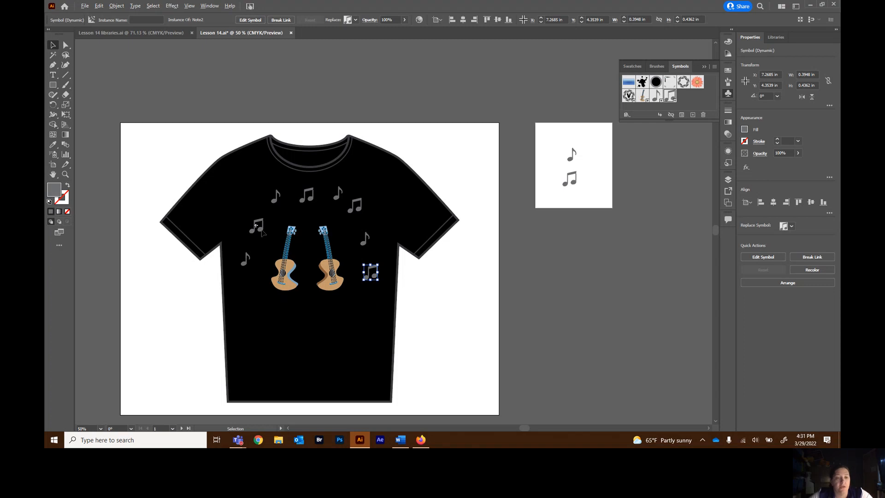
left_click_drag(257, 225, 251, 293)
left_click_drag(245, 262, 247, 253)
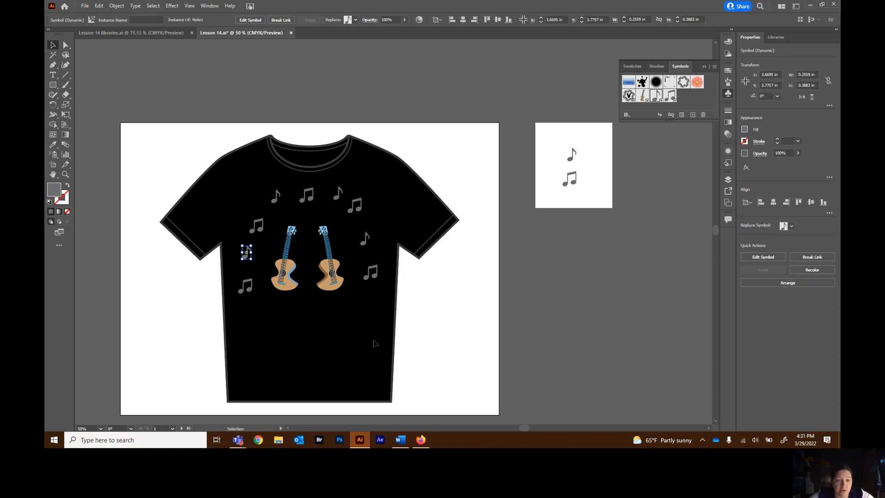
Edit the Note2 symbol definition, filling the note with the light blue sampled from the left guitar's side panel, and exit symbol editing.
left_click(246, 287)
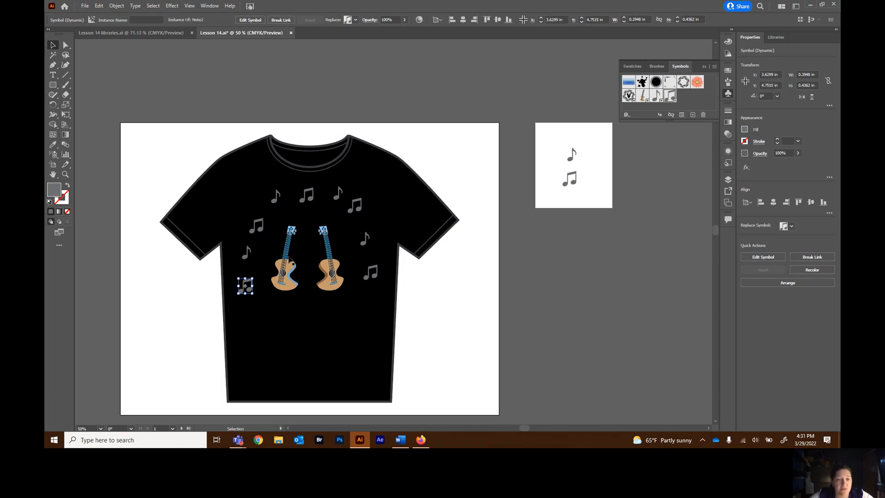
double_click(248, 290)
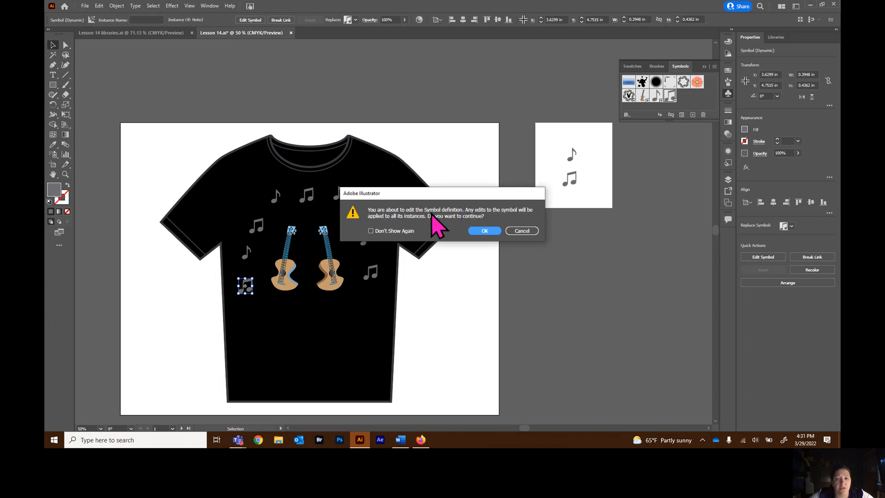
left_click(484, 231)
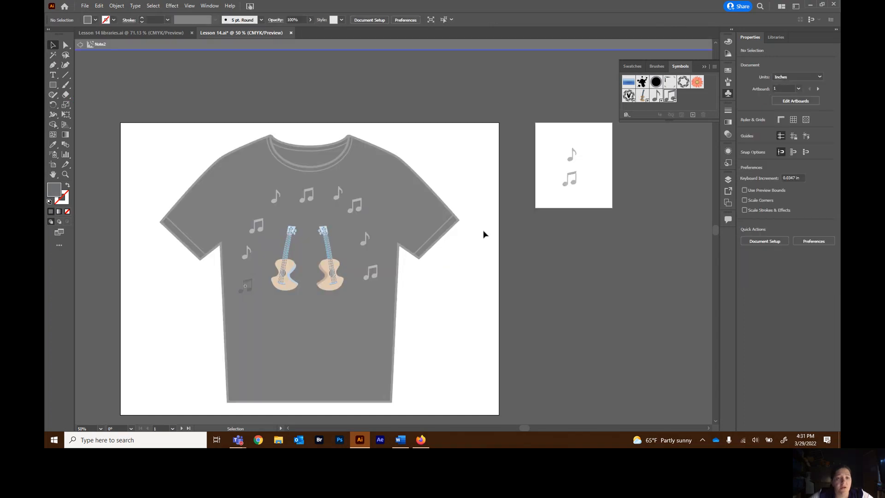
left_click(249, 291)
left_click(744, 131)
left_click(745, 133)
left_click(53, 145)
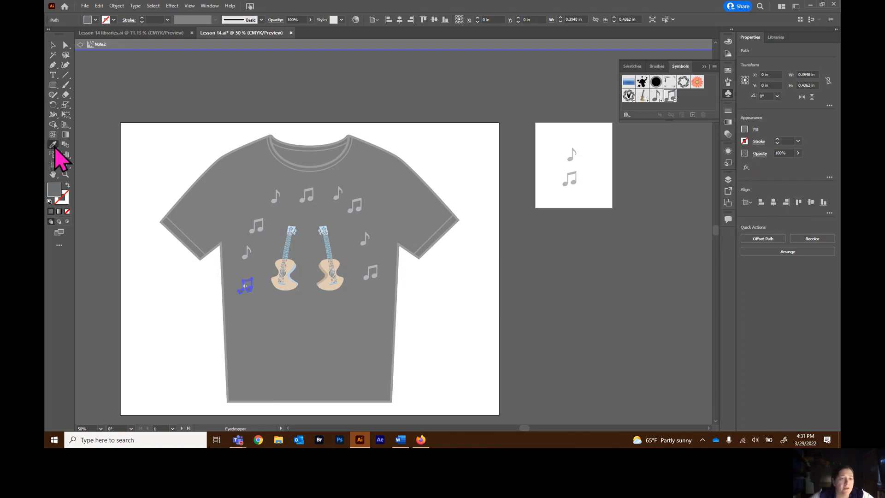
left_click(295, 268)
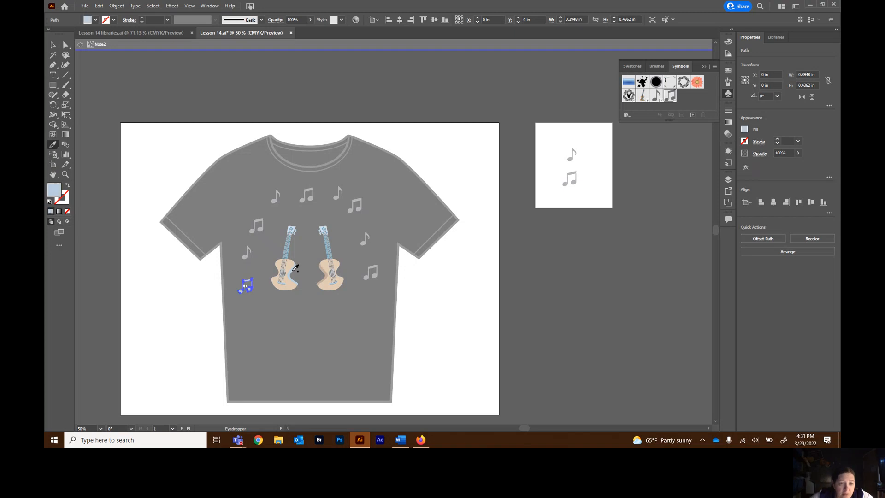
left_click(53, 44)
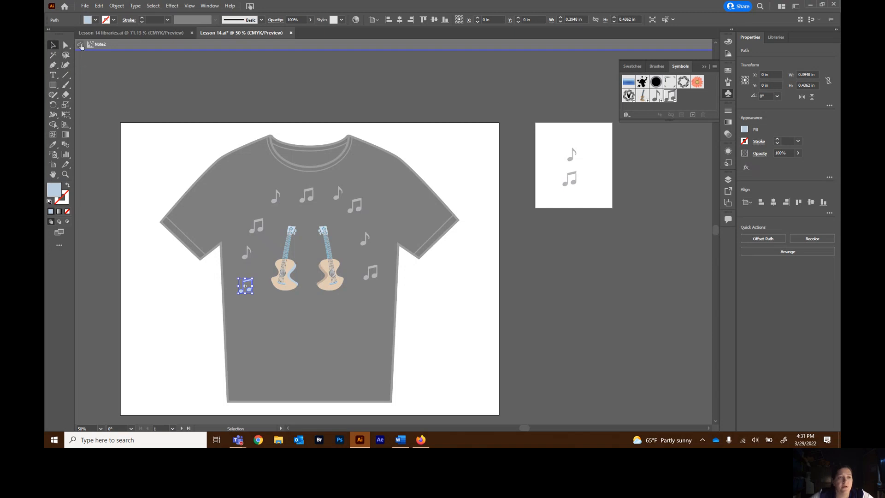
left_click(80, 44)
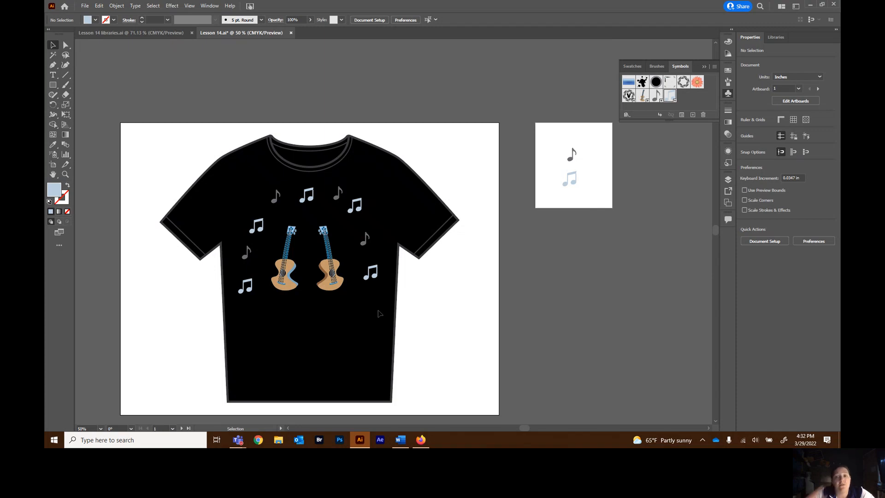
Delete all the ungrouped artwork items from My Library, keeping the colour swatches and the Snowflakes group.
left_click(779, 37)
left_click(774, 146)
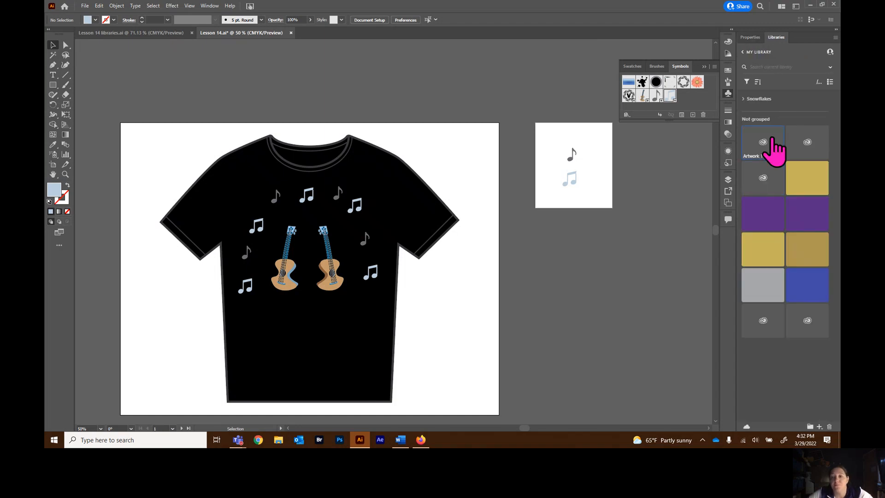
right_click(779, 177)
left_click(784, 220)
left_click(778, 198)
left_click(818, 200, "shift")
right_click(818, 199)
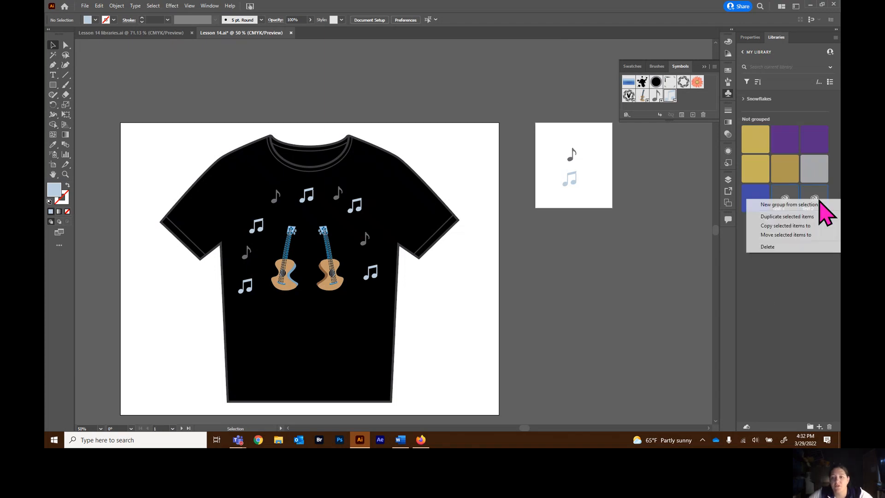
left_click(785, 249)
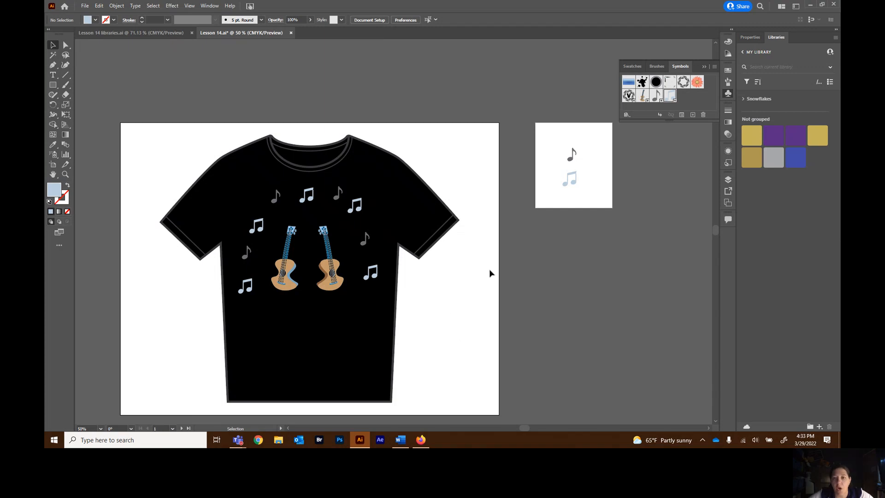
Look through the artwork stored in the library's Snowflakes group, and collapse the group again.
left_click(744, 100)
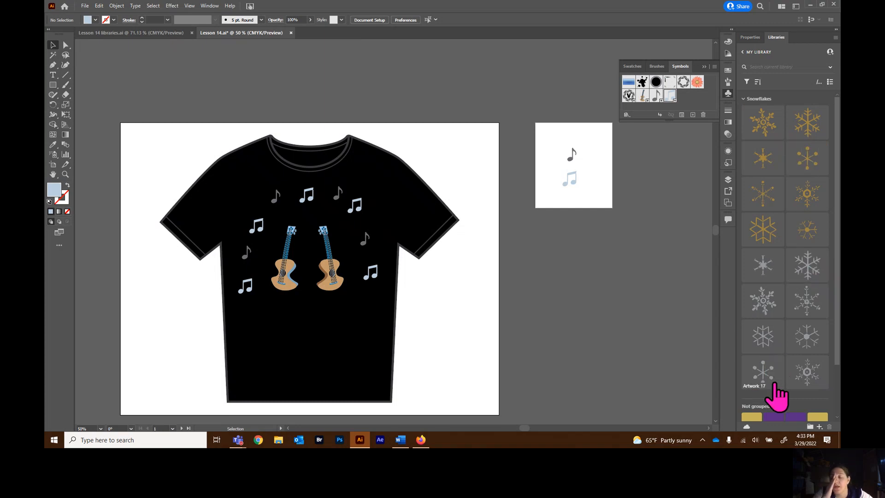
mouse_move(778, 394)
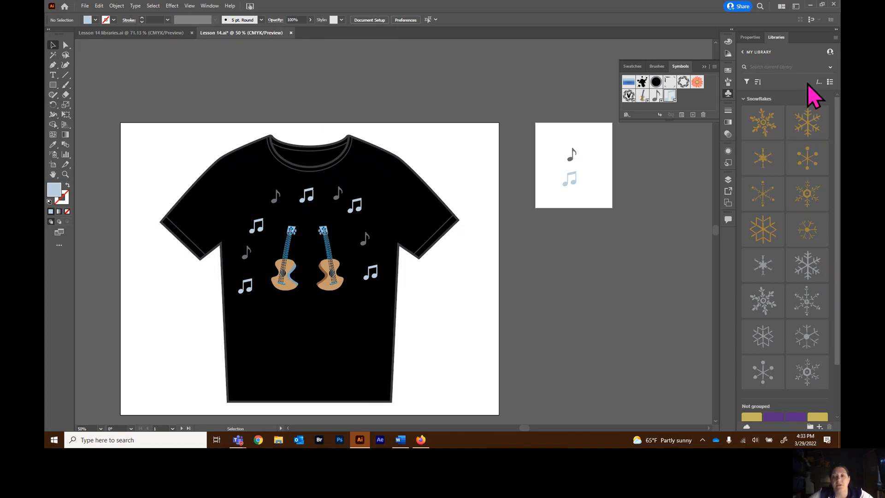
left_click(743, 98)
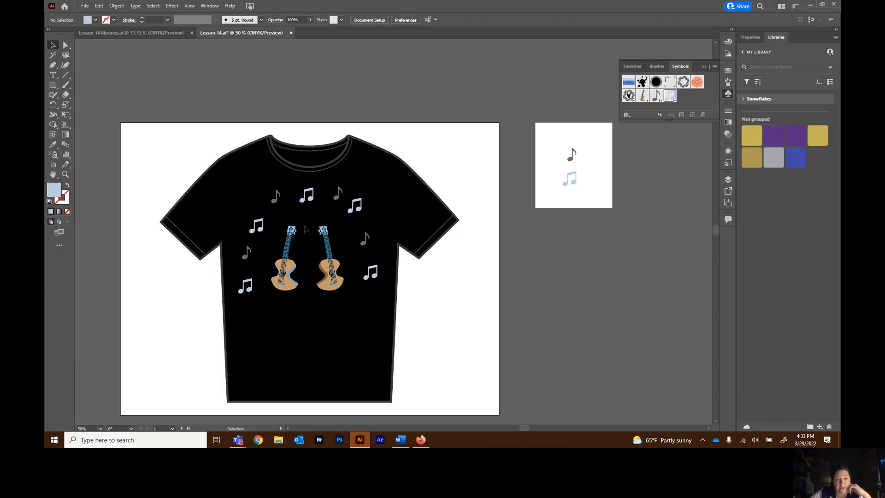
Add the Rock On text from the Lesson 14 libraries document to My Library, accepting the basic-appearance limitation.
left_click(121, 37)
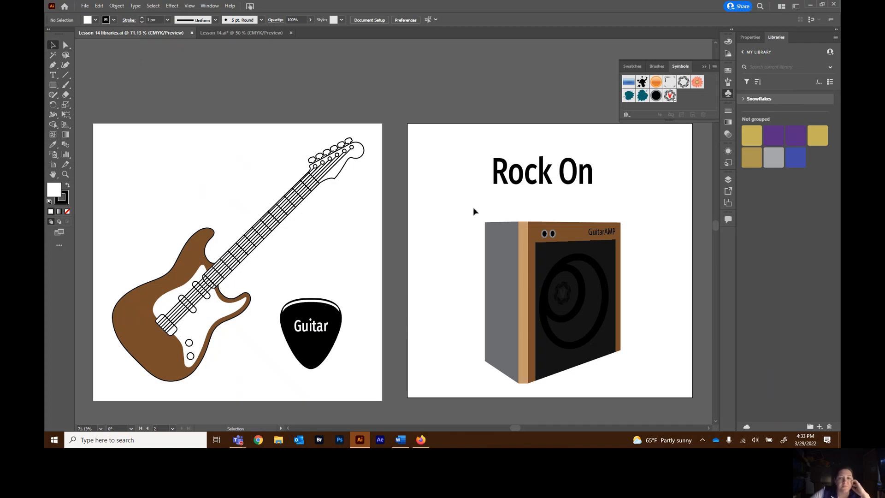
left_click(504, 184)
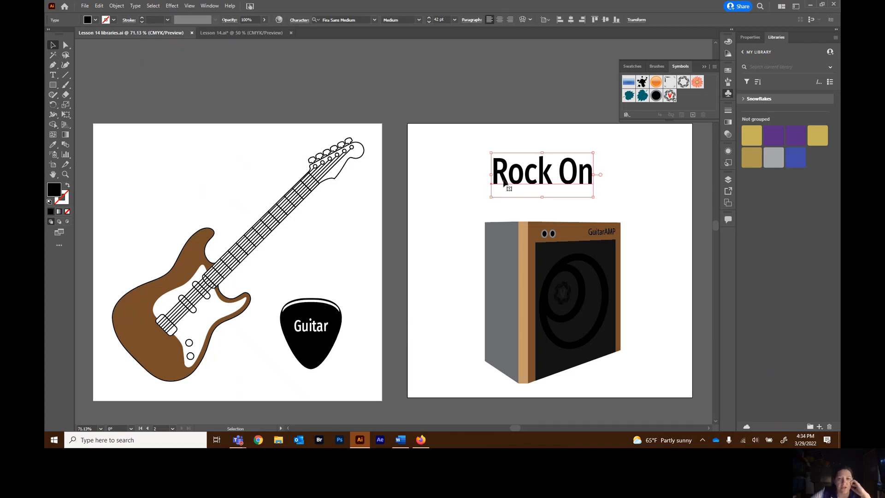
left_click_drag(504, 184, 770, 244)
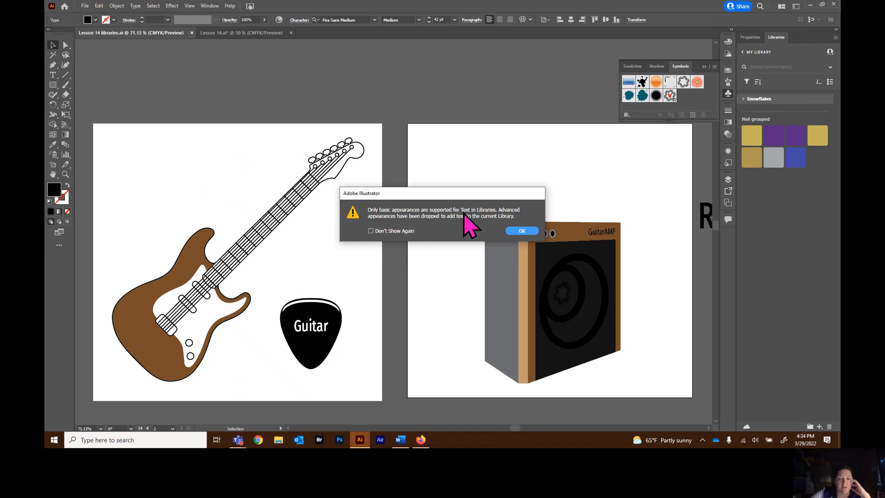
left_click(528, 232)
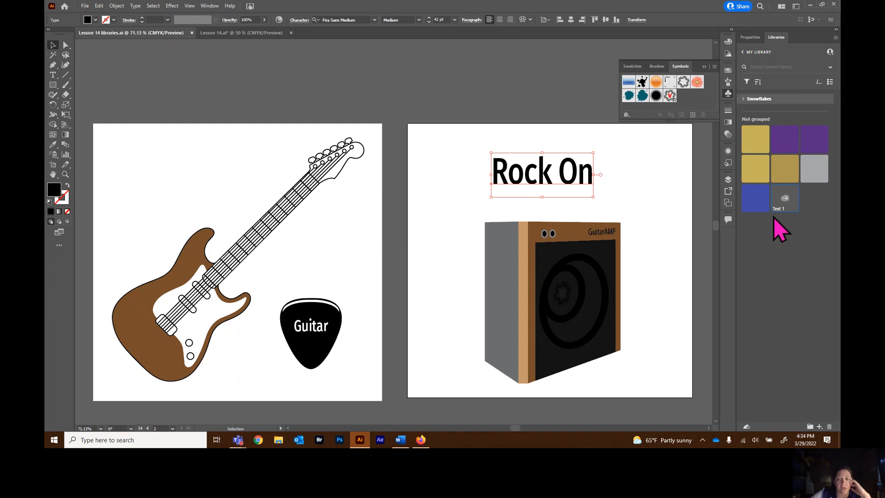
Rename the new text item in the library as Rock On, leaving the artboard text in place.
right_click(784, 208)
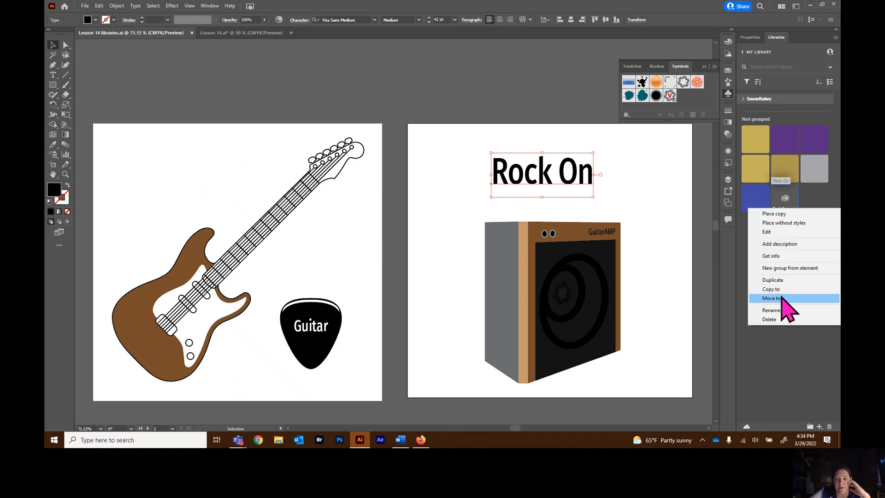
left_click(777, 311)
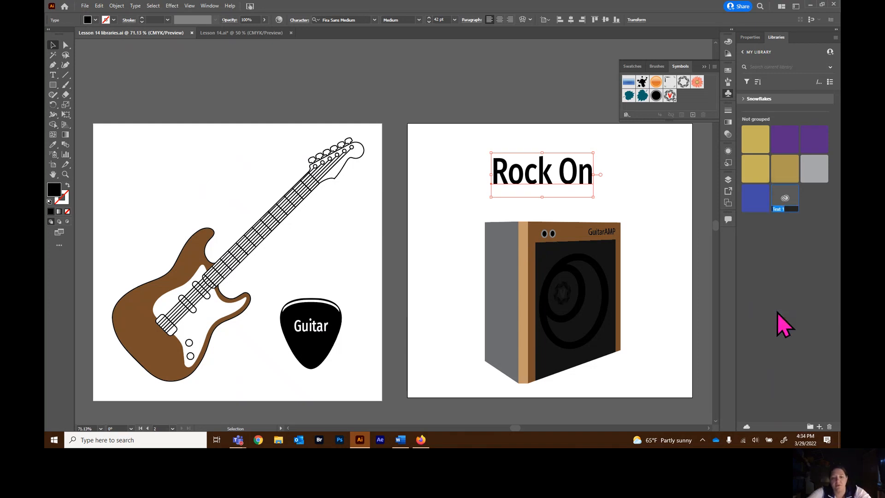
type("Rock On")
key("Return")
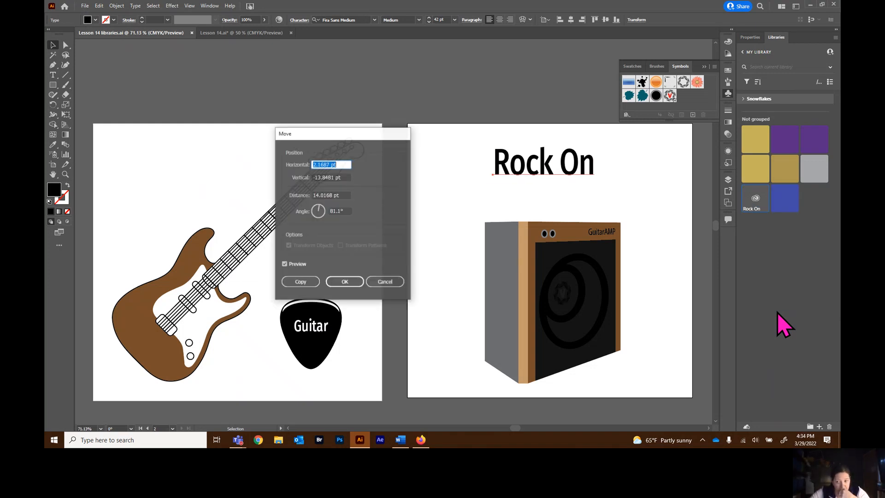
left_click(384, 282)
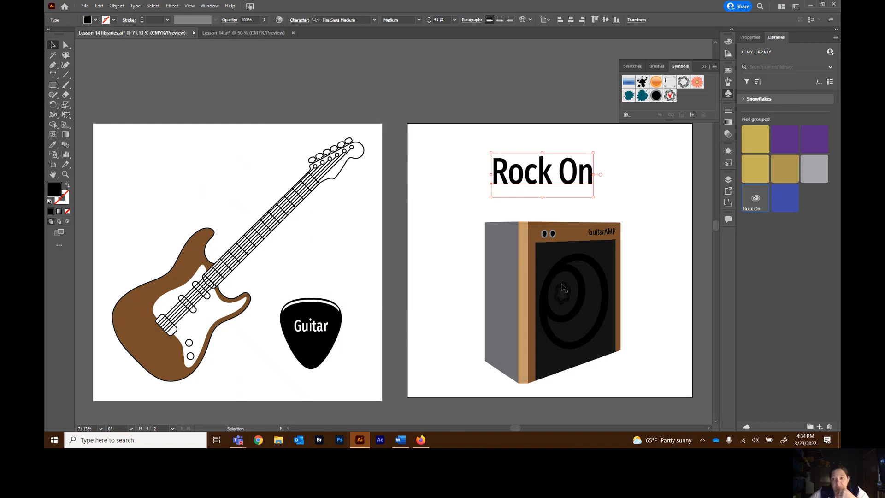
Compare the library's list view with its thumbnail grid view, ending in the grid view.
left_click(830, 82)
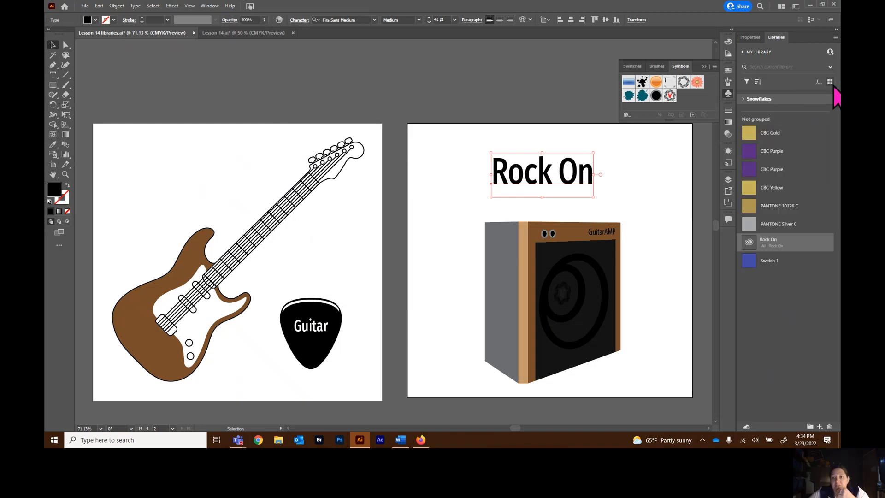
left_click(830, 83)
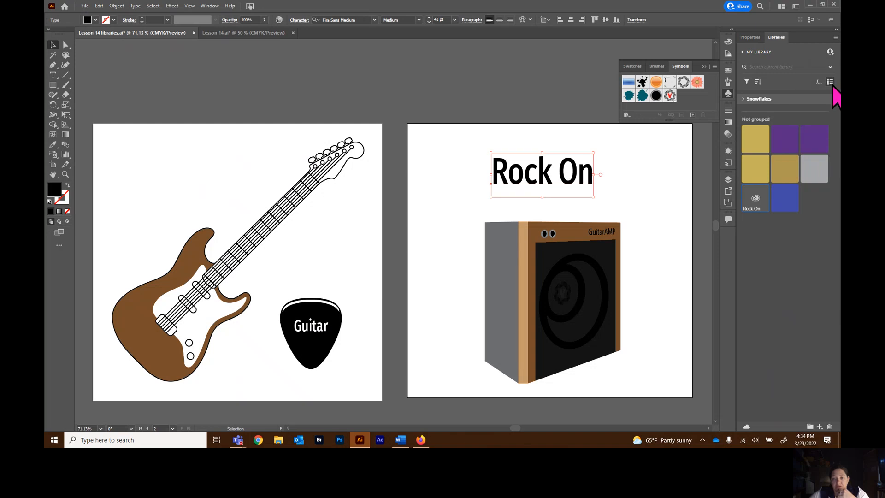
left_click(831, 82)
left_click(829, 82)
left_click(830, 82)
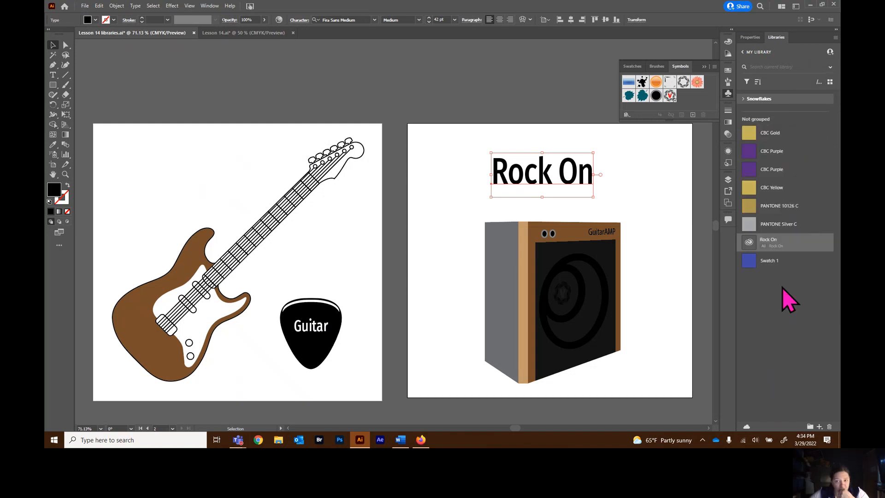
left_click(830, 82)
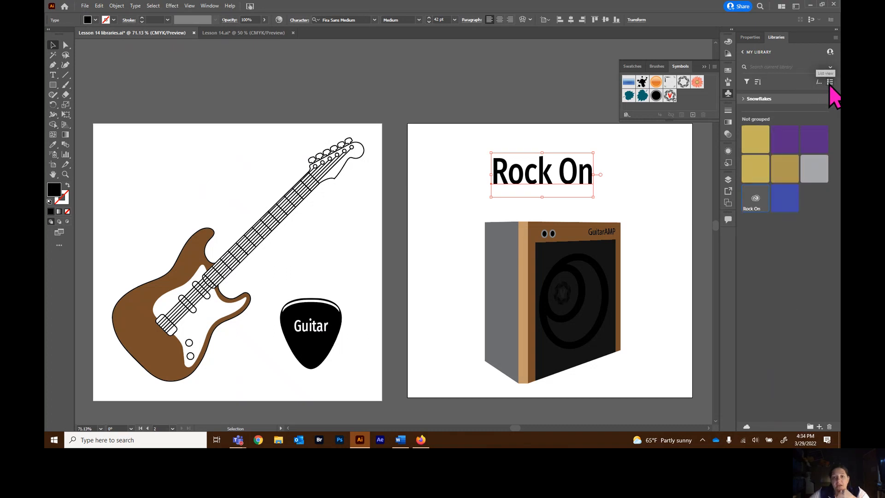
Add the guitar amplifier group to My Library and rename the item as amp.
left_click(553, 293)
left_click_drag(529, 242, 767, 264)
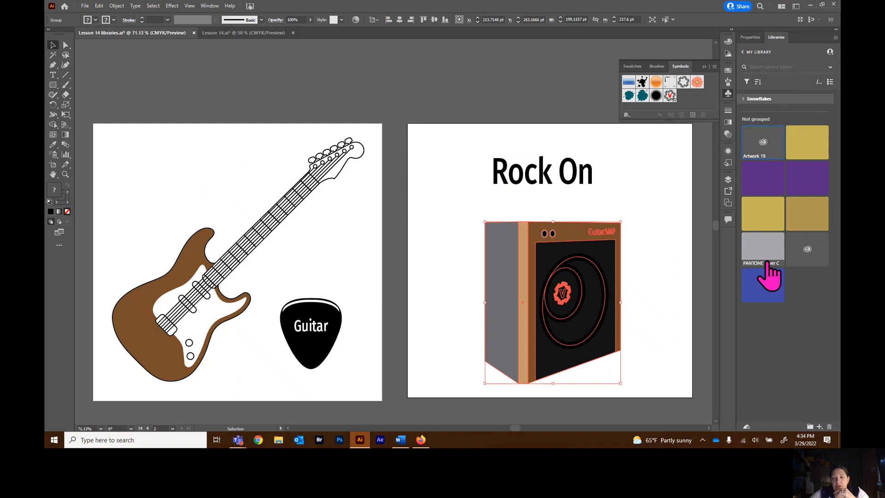
right_click(760, 138)
left_click(787, 249)
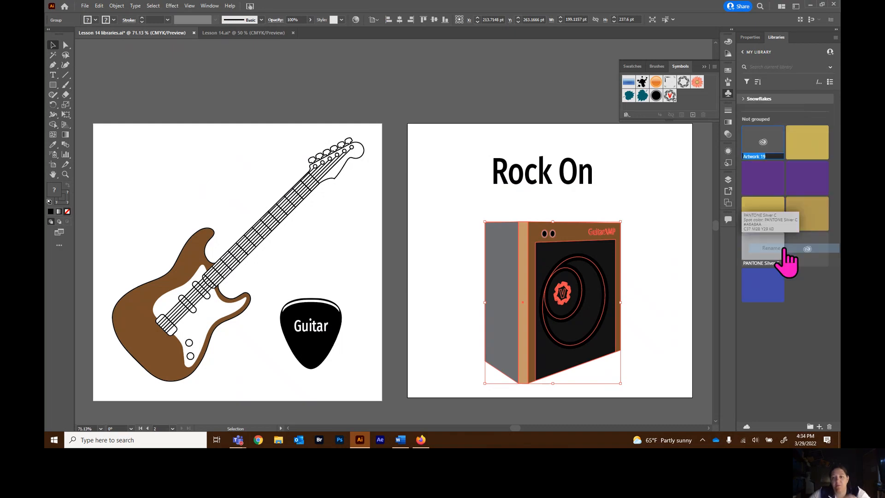
type("amp")
key("Return")
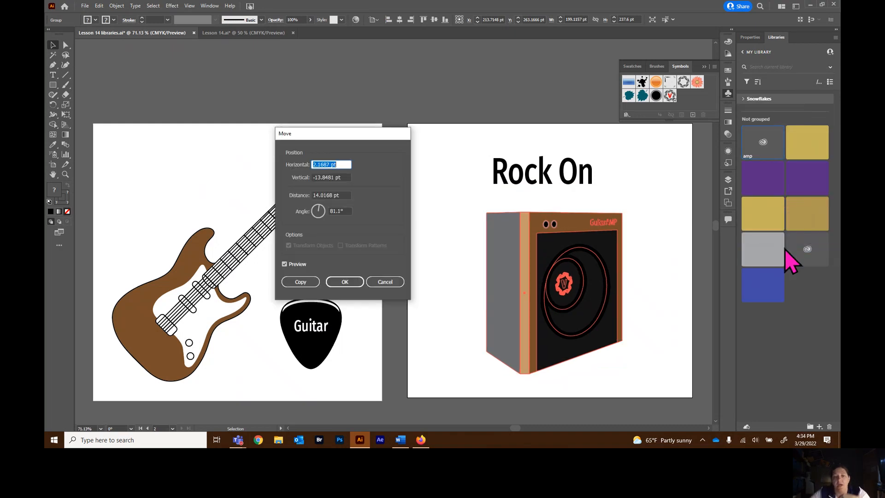
left_click(389, 281)
Add the guitar pick together with its Guitar lettering to My Library as a single item.
left_click(329, 346)
left_click_drag(318, 351, 344, 356)
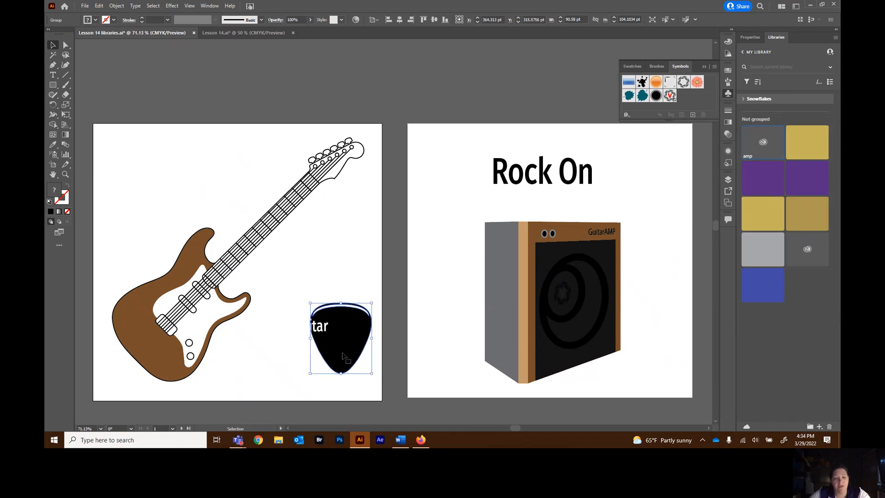
left_click(274, 286)
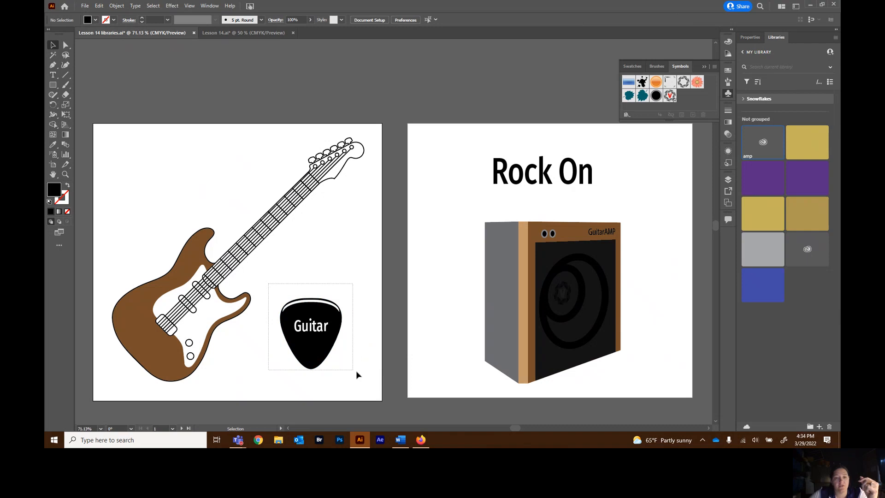
left_click(319, 340)
left_click_drag(312, 358, 780, 336)
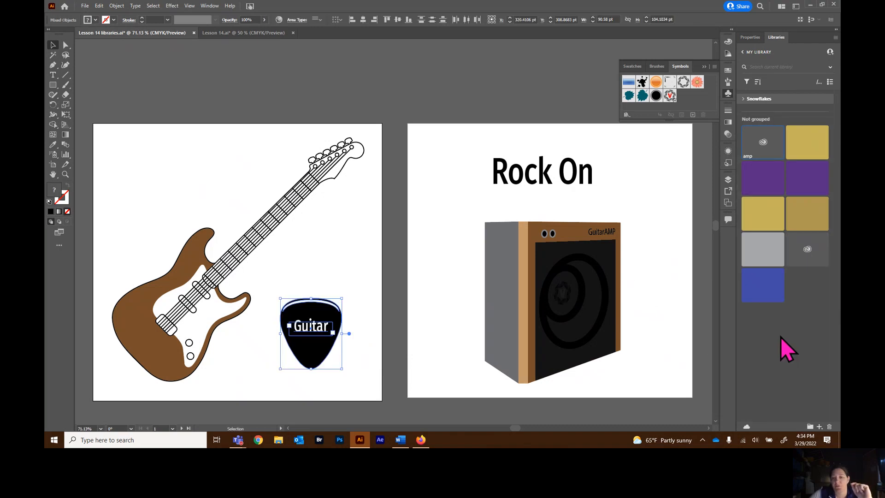
Rename the guitar pick's library item as pick and show the library contents as a list.
right_click(809, 155)
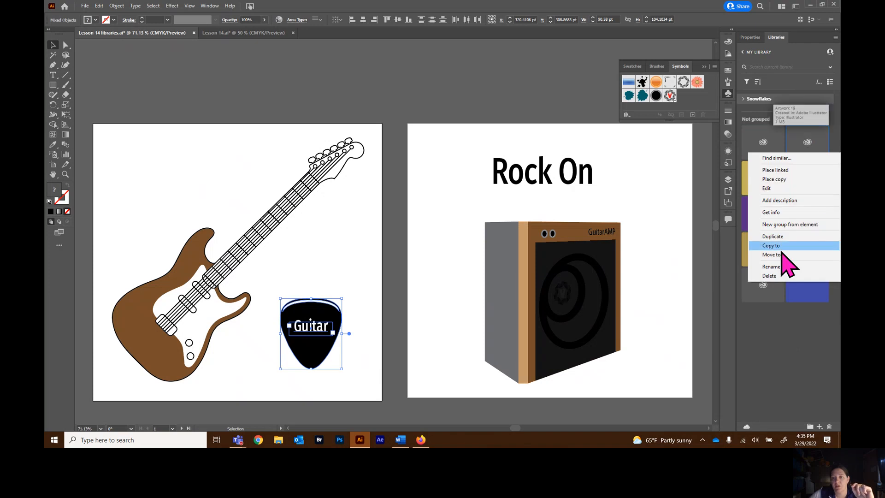
left_click(786, 266)
type("pick")
key("Return")
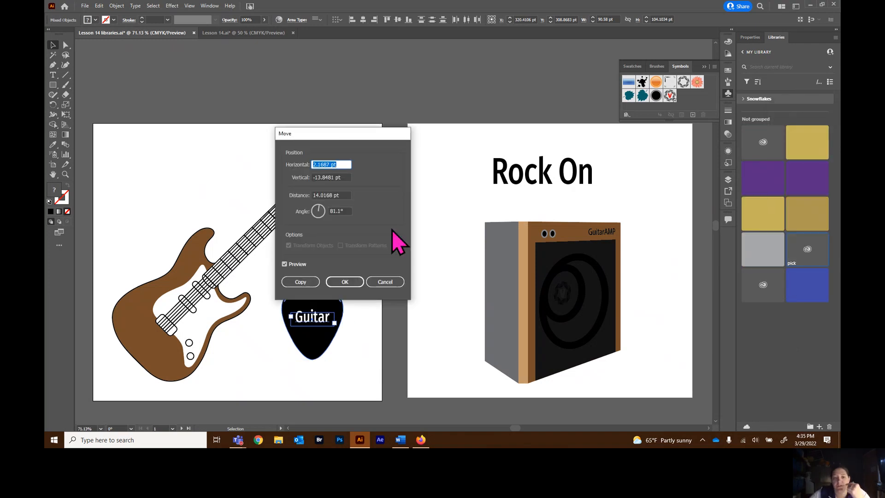
left_click(385, 281)
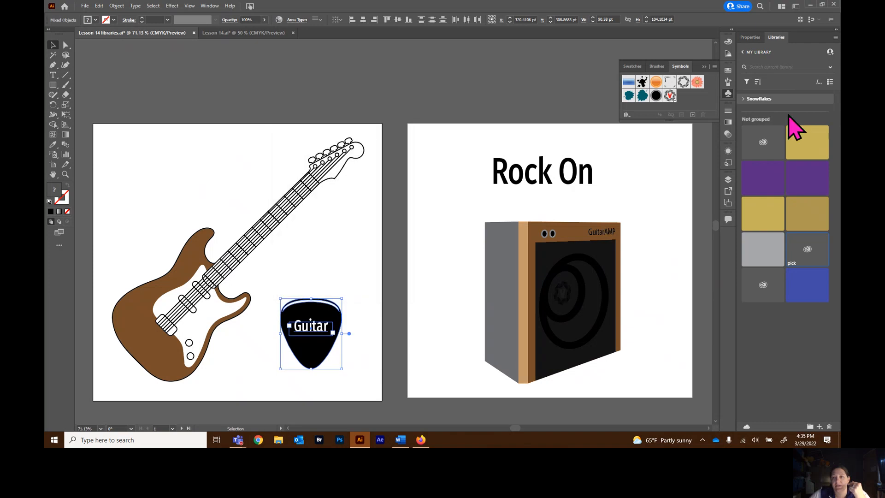
left_click(830, 84)
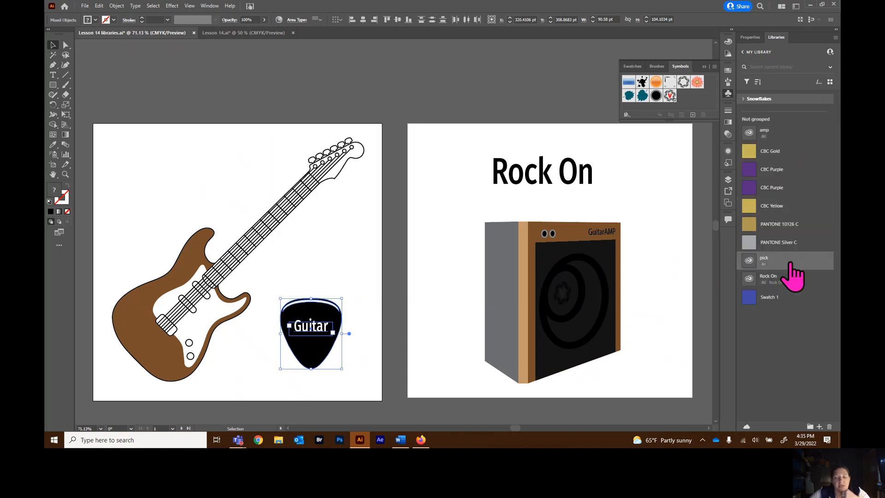
Place the Rock On text from the library on the Lesson 14 T-shirt, below the guitars.
left_click(252, 36)
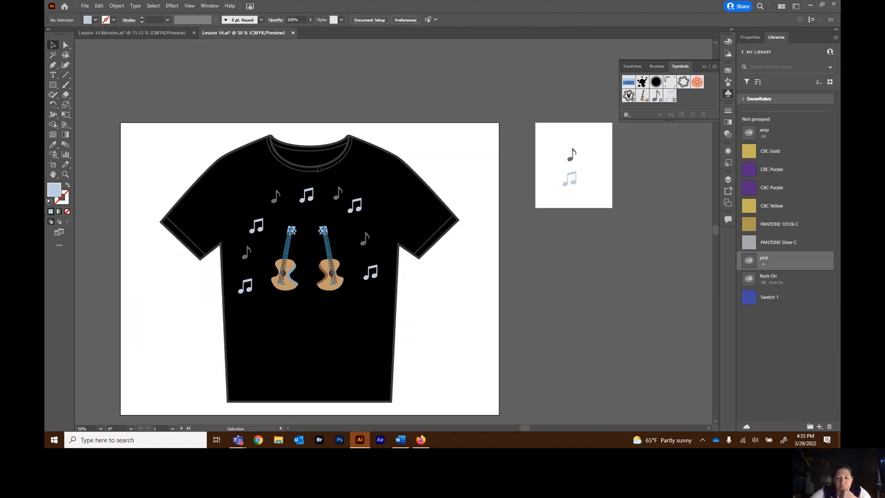
key("ctrl+plus")
key("ctrl+plus")
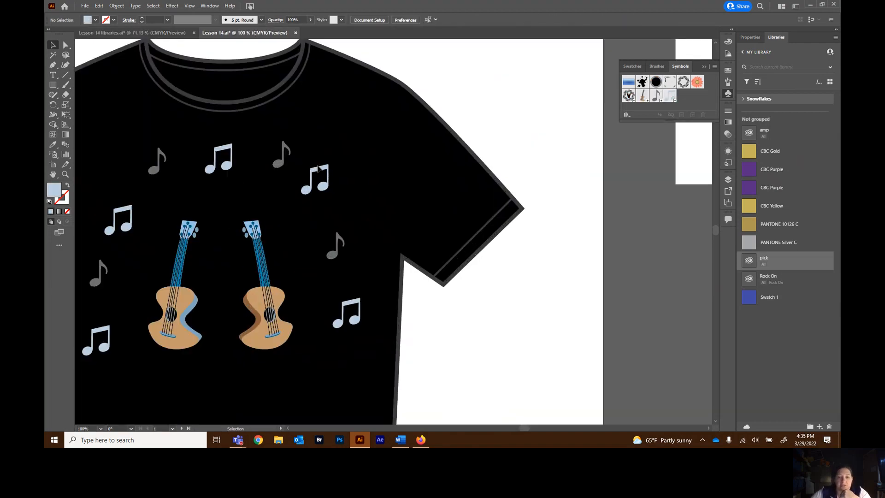
scroll(523, 291, "down", 2)
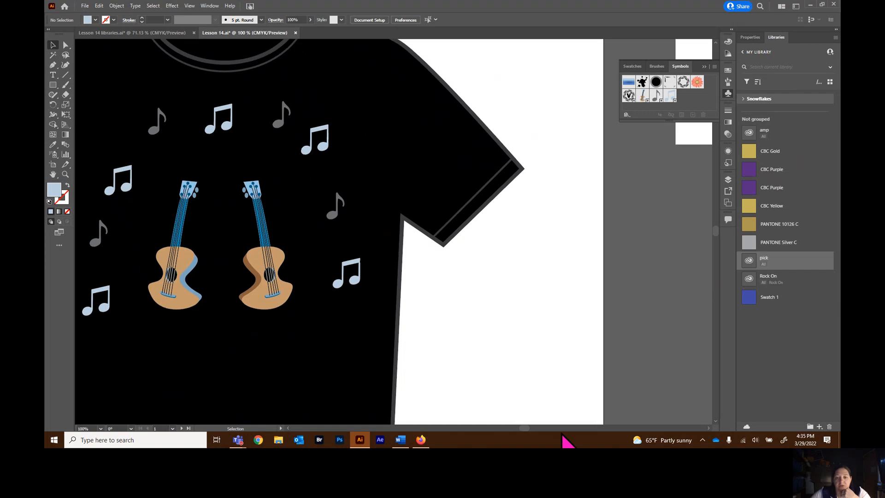
scroll(527, 429, "left", 5)
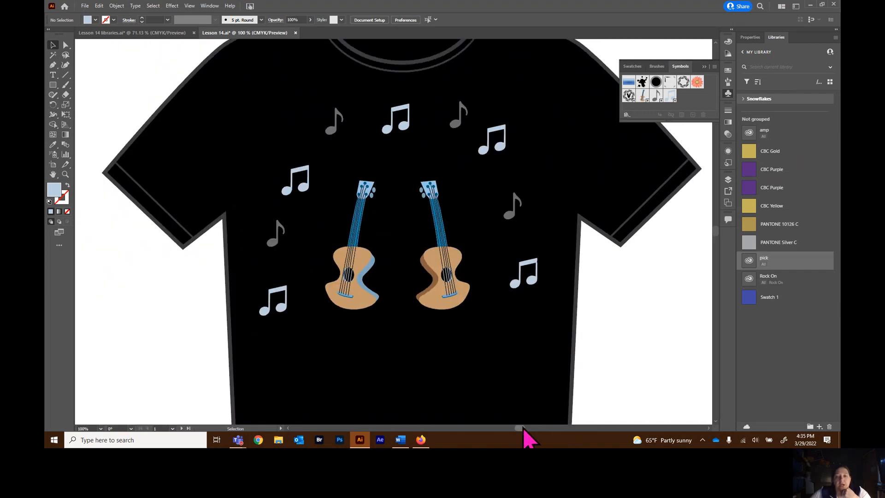
left_click(778, 279)
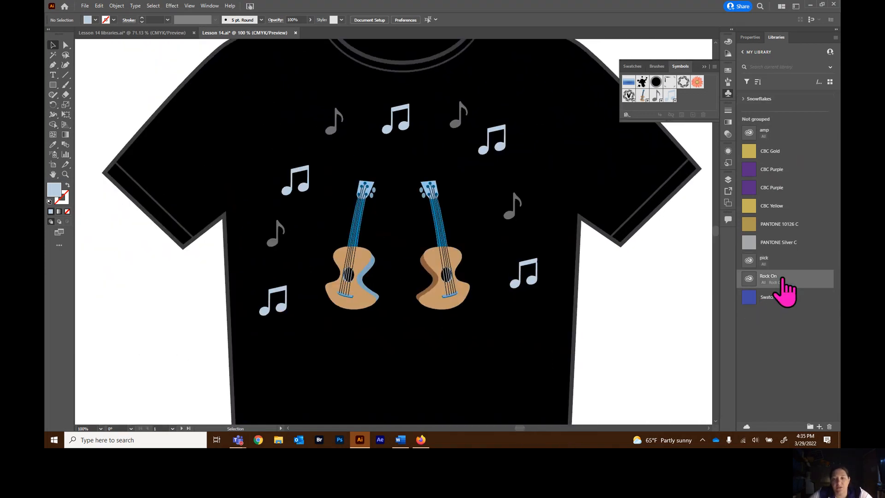
left_click_drag(779, 278, 391, 379)
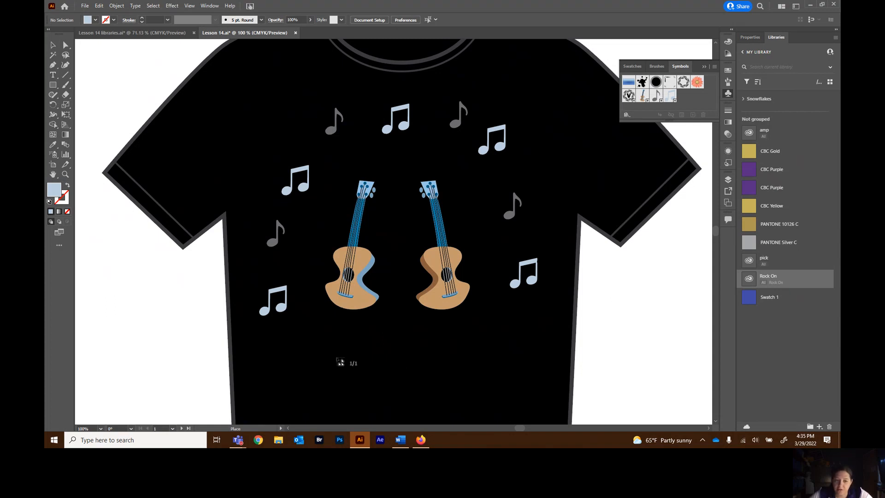
left_click(337, 374)
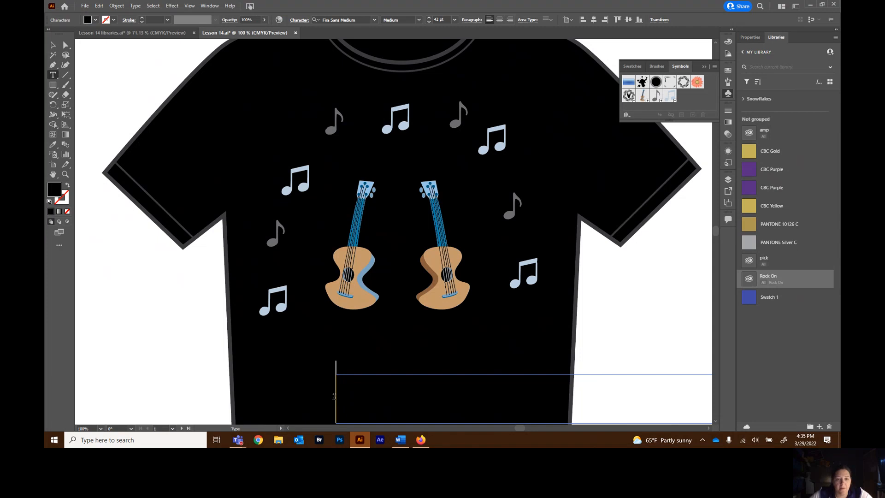
Fill the Rock On text with white and shift it slightly up and left beneath the guitars.
left_click_drag(337, 396, 584, 396)
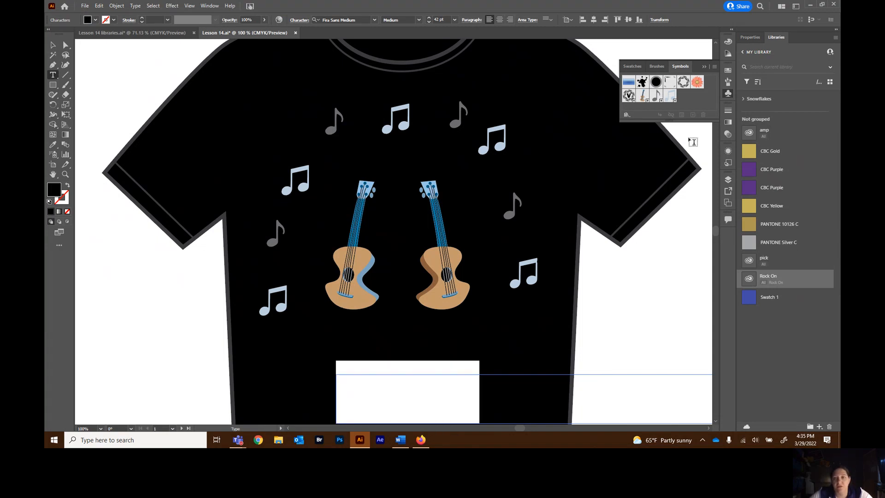
left_click(729, 73)
left_click(636, 93)
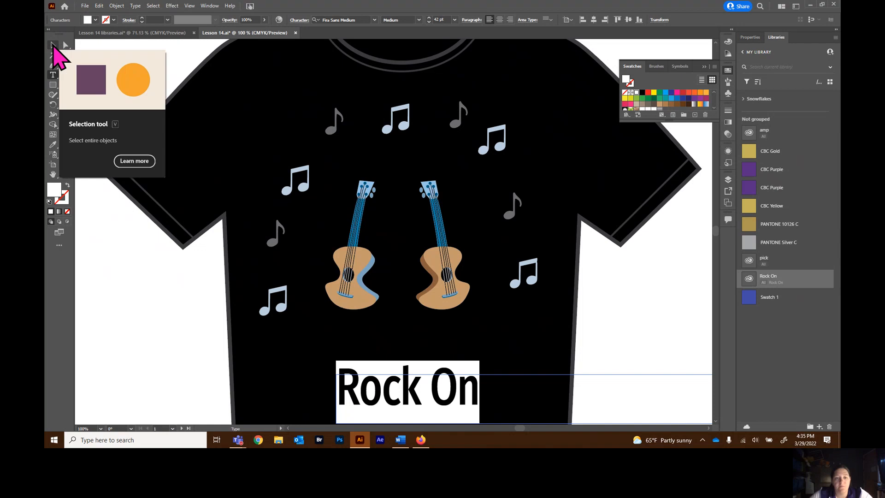
left_click(53, 45)
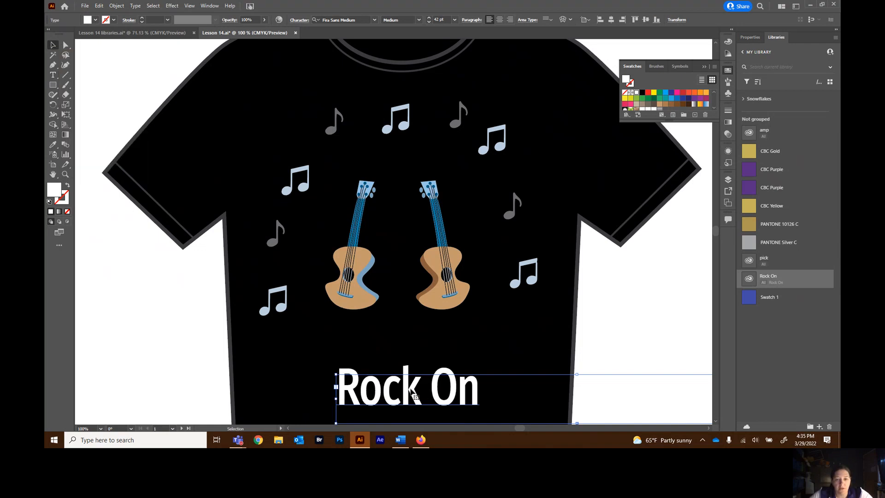
left_click_drag(414, 398, 407, 387)
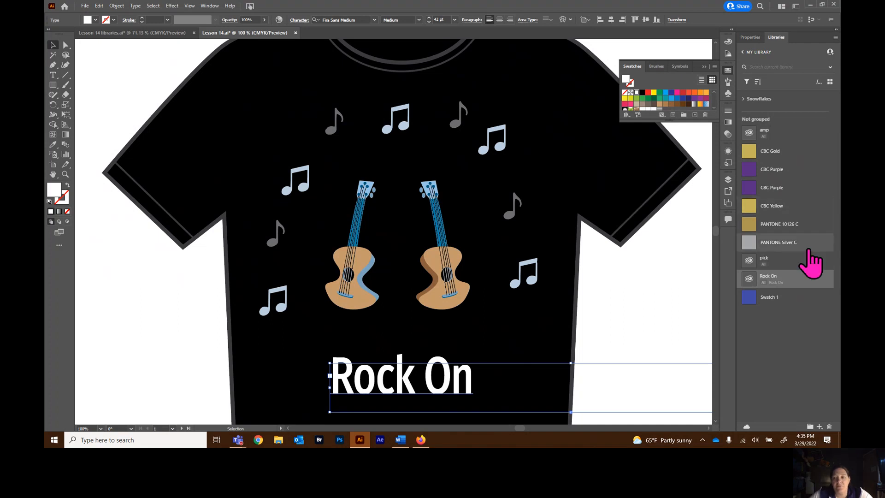
Place the amp item from My Library on the shirt, scaled down to about 1.6 in wide and centred over the guitars.
left_click_drag(789, 134, 420, 229)
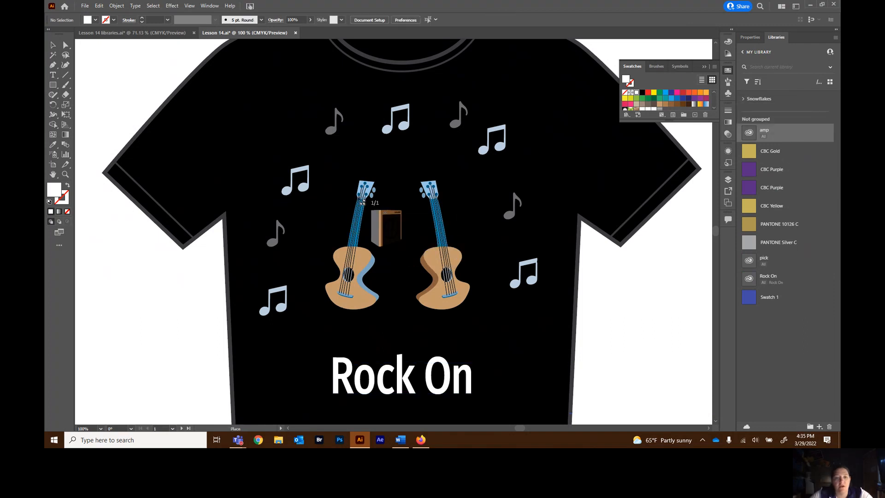
left_click(341, 189)
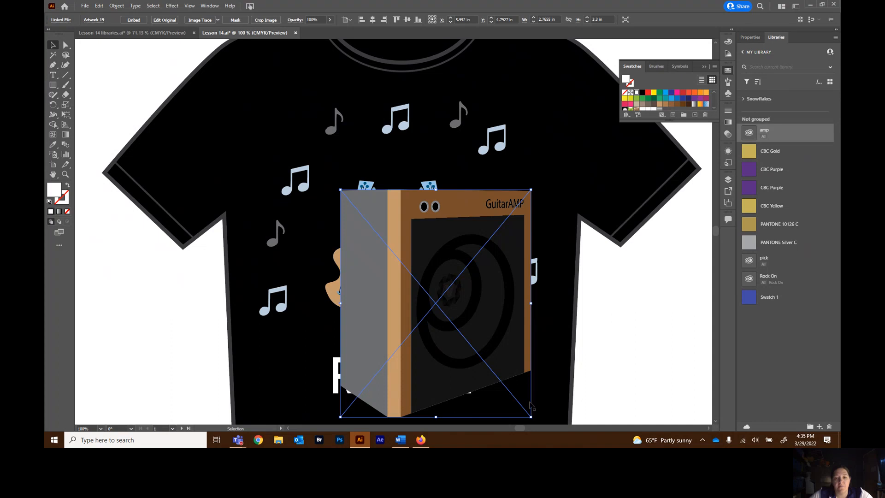
left_click_drag(531, 416, 458, 297)
left_click_drag(433, 261, 431, 235)
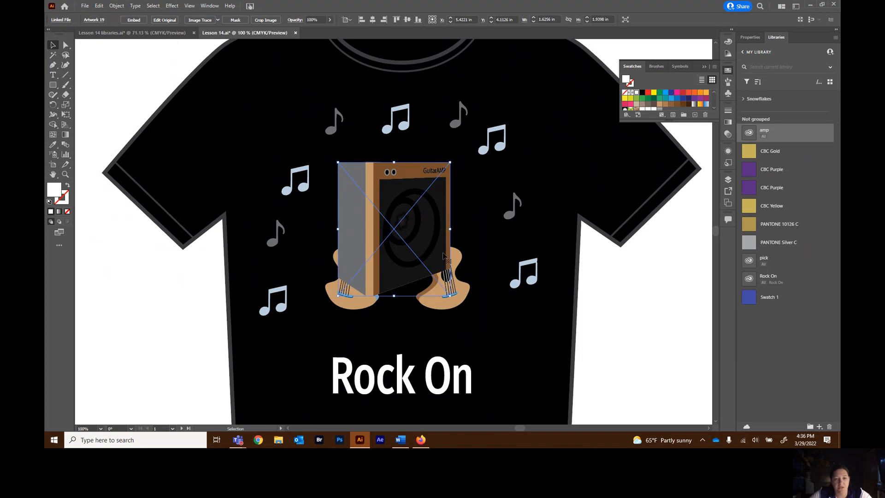
left_click_drag(450, 295, 445, 291)
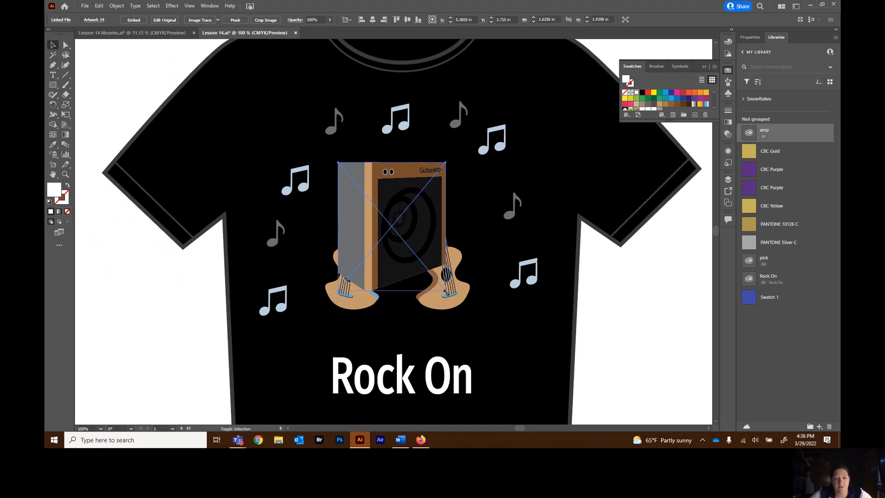
left_click(630, 288)
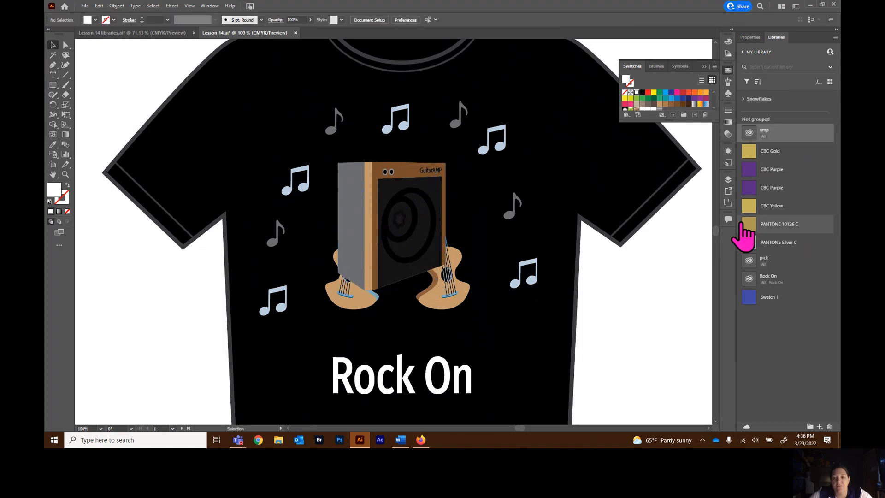
Stack the amp behind the guitars and notes, at the very bottom of the Content layer.
left_click(727, 183)
left_click_drag(674, 198, 677, 243)
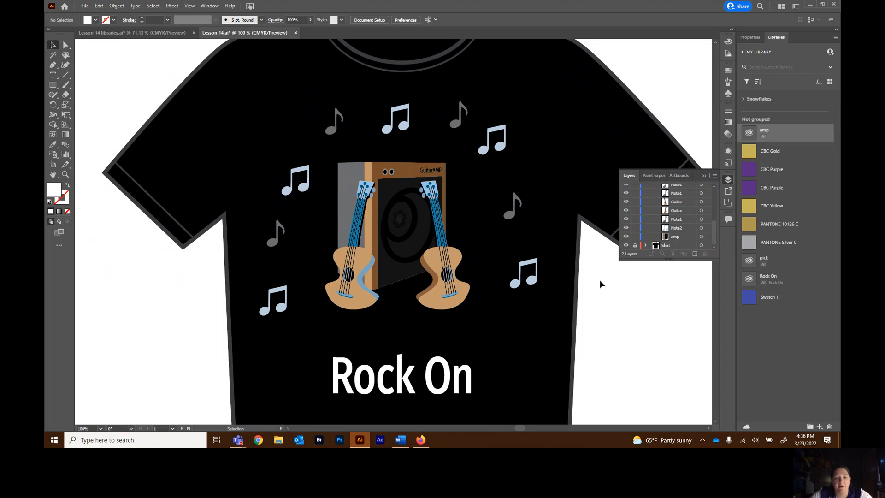
left_click(607, 378)
left_click(633, 330)
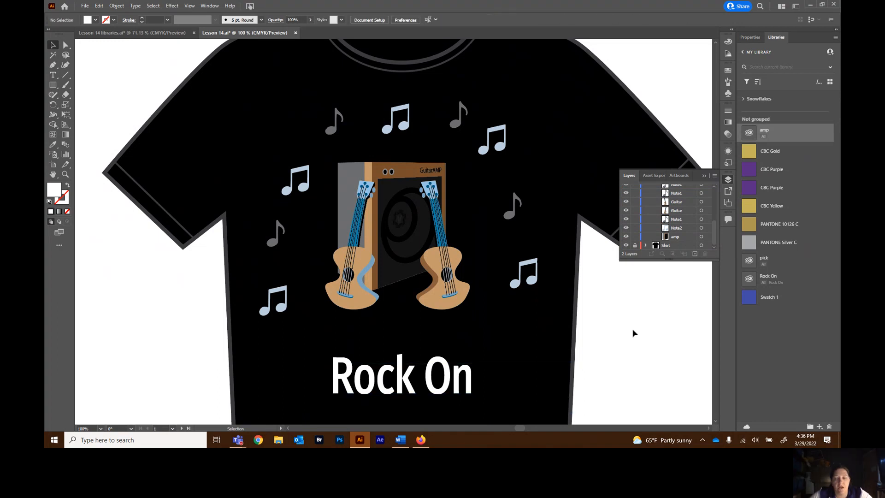
Place the pick item from My Library on the white area beside the shirt and display its linked file list.
left_click(771, 263)
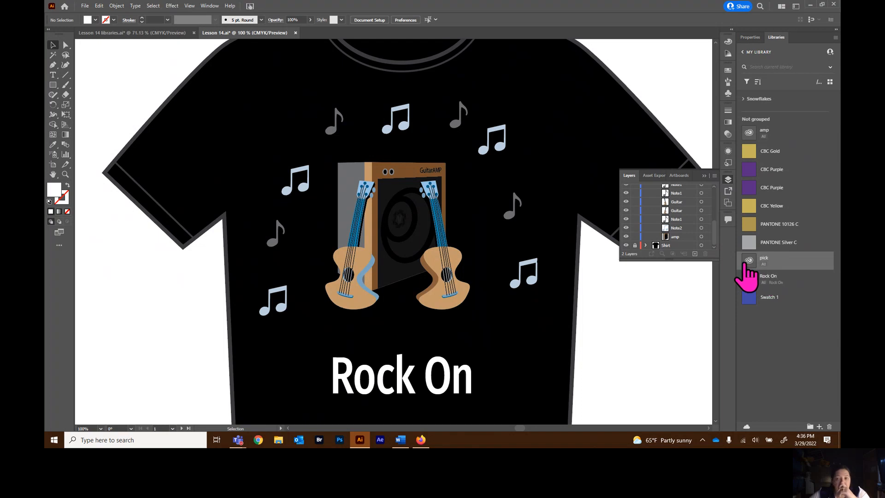
left_click_drag(749, 264, 638, 339)
left_click(608, 301)
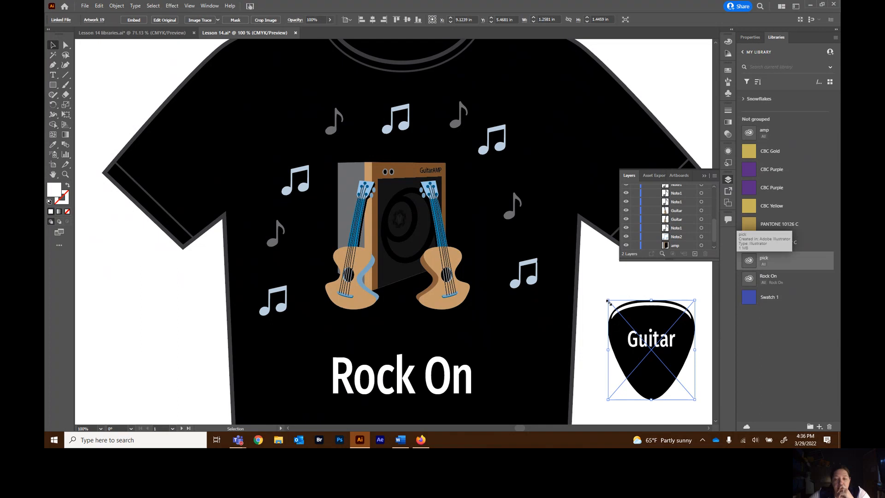
left_click(67, 45)
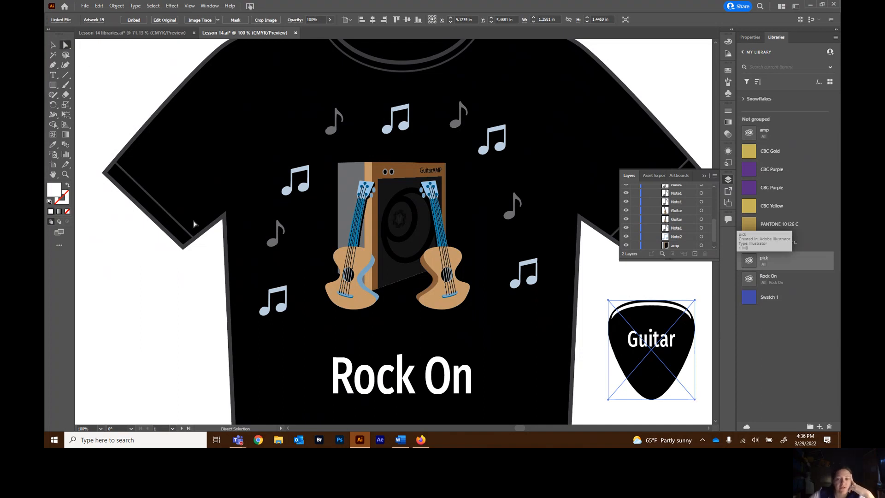
left_click(53, 45)
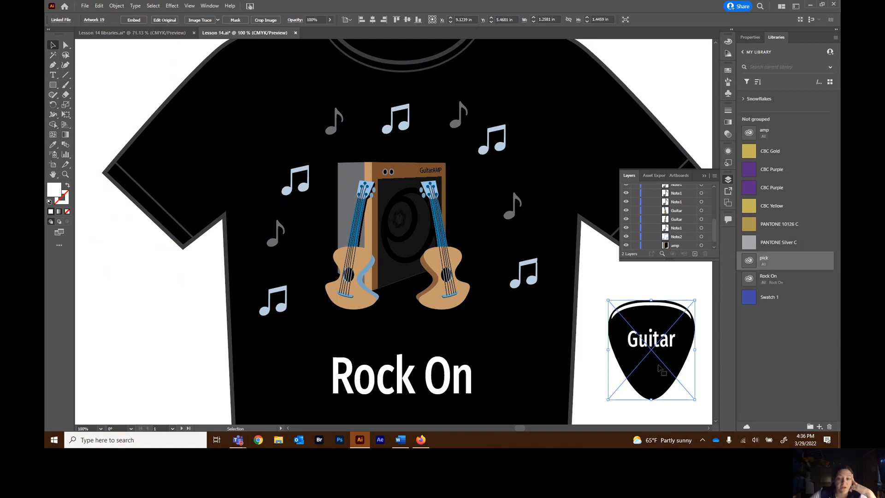
left_click(750, 37)
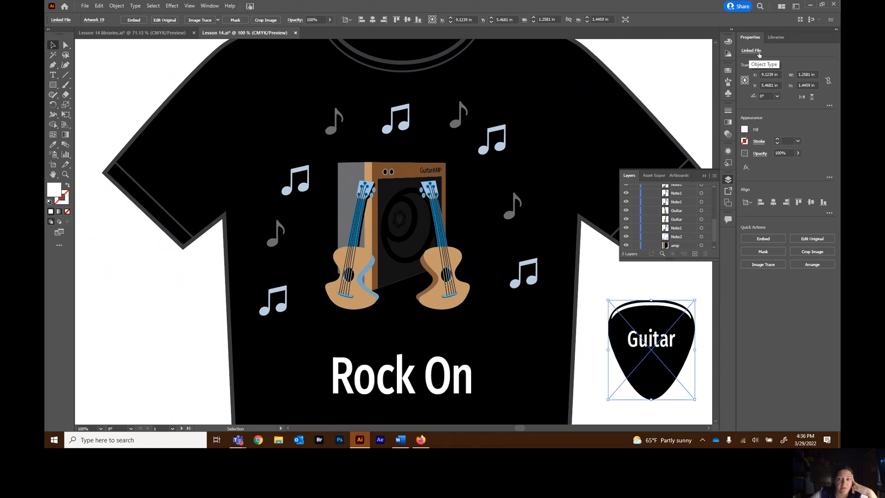
left_click(752, 51)
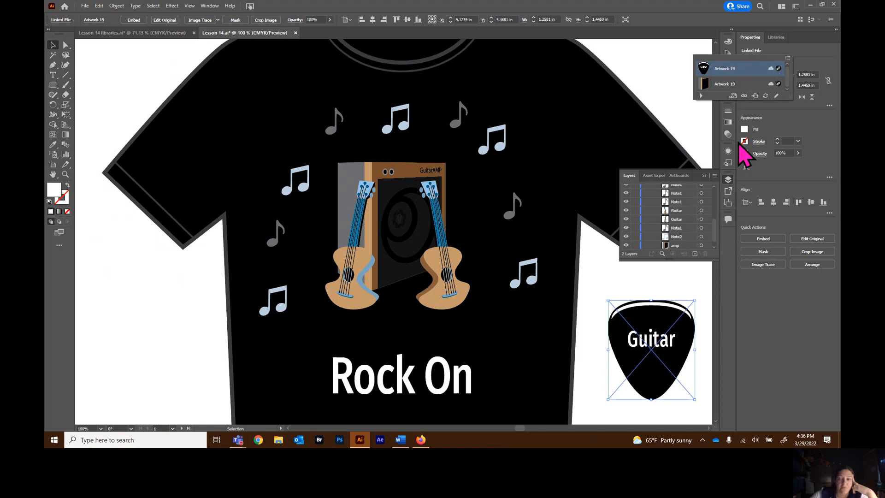
Edit the library's original pick artwork, filling the pick's black body with medium blue, and save and close it.
left_click(778, 35)
left_click(779, 38)
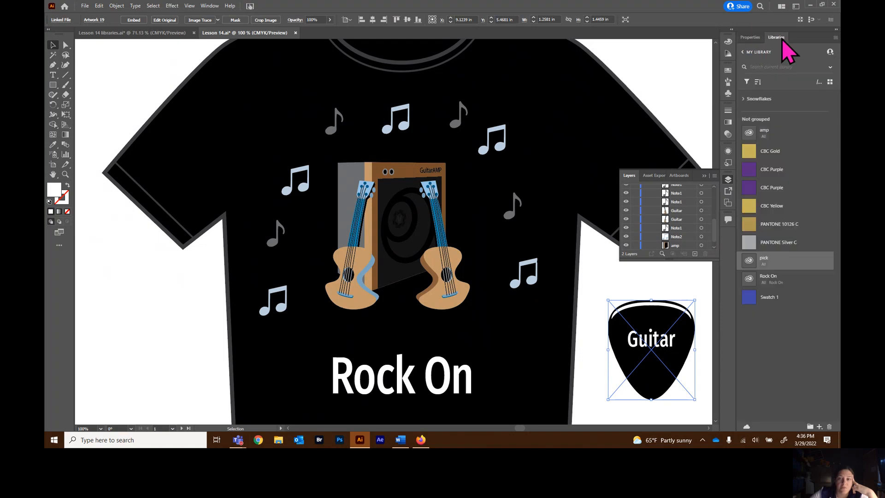
double_click(750, 263)
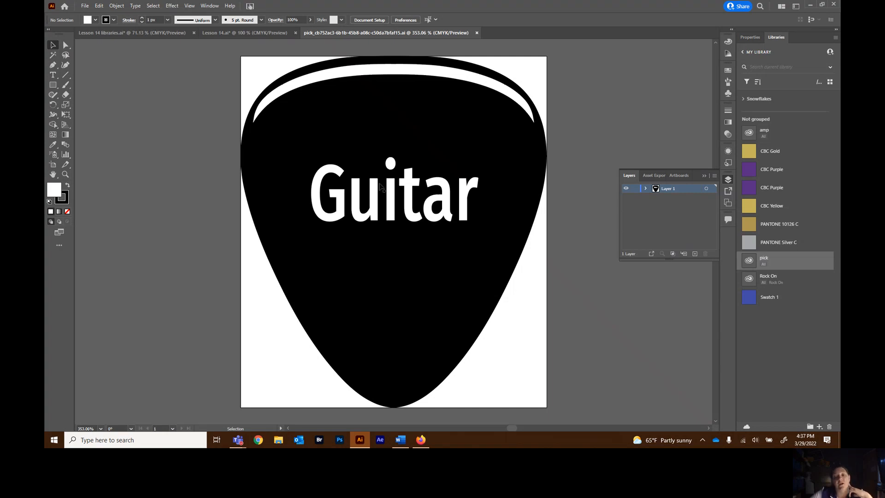
left_click(66, 45)
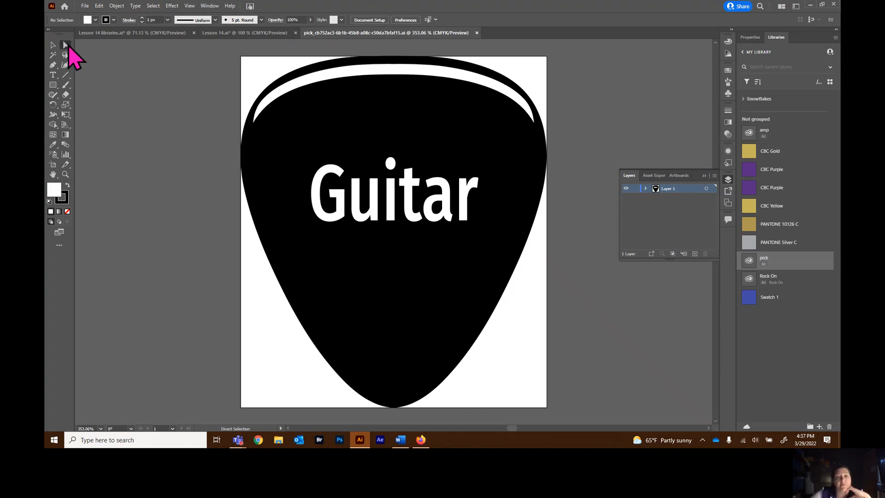
left_click(413, 292)
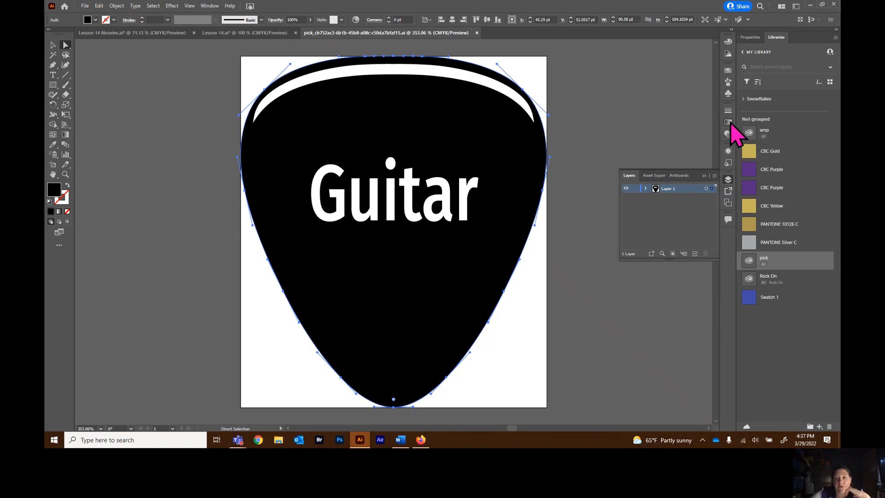
left_click(727, 70)
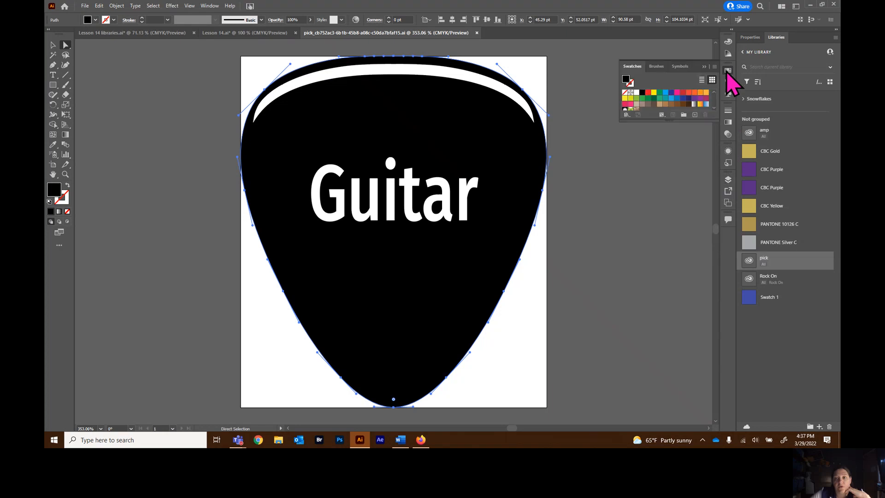
left_click(676, 99)
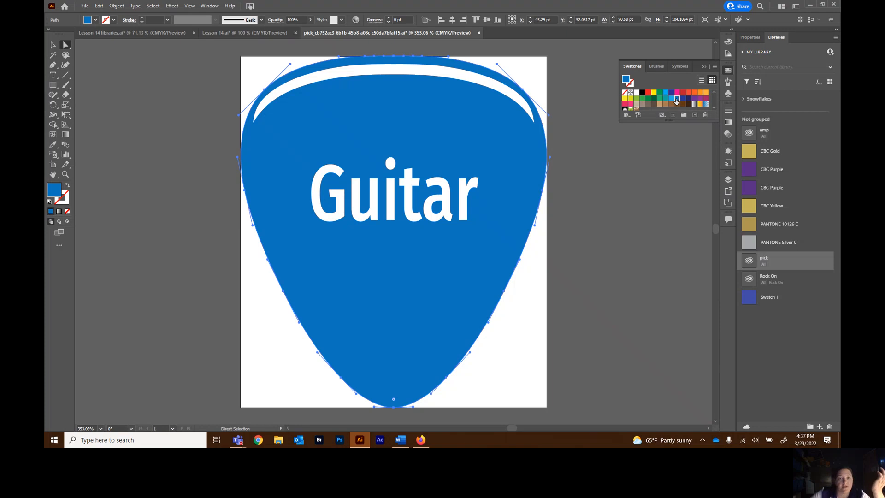
left_click(479, 33)
left_click(448, 231)
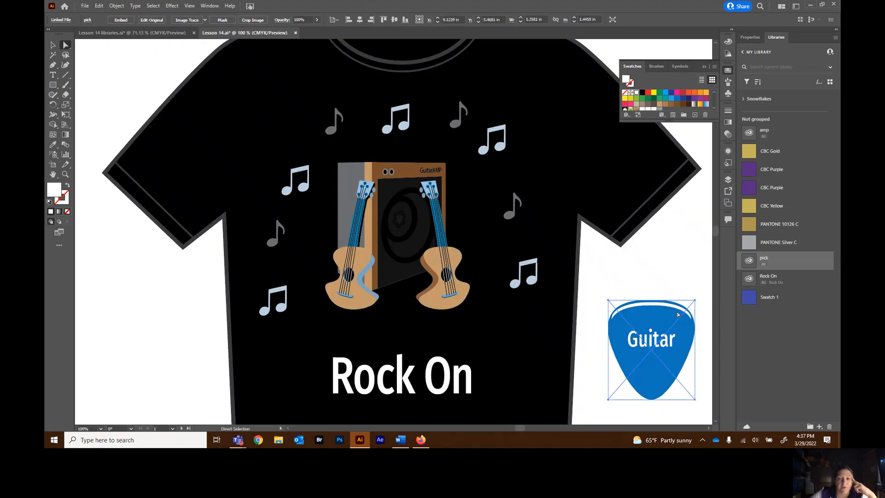
Scale the blue pick down to about 0.68 in wide and move it between the guitar bodies, above the Rock On text.
mouse_move(697, 301)
left_mouse_down()
mouse_move(685, 311)
mouse_move(684, 297)
left_mouse_up()
left_click(53, 44)
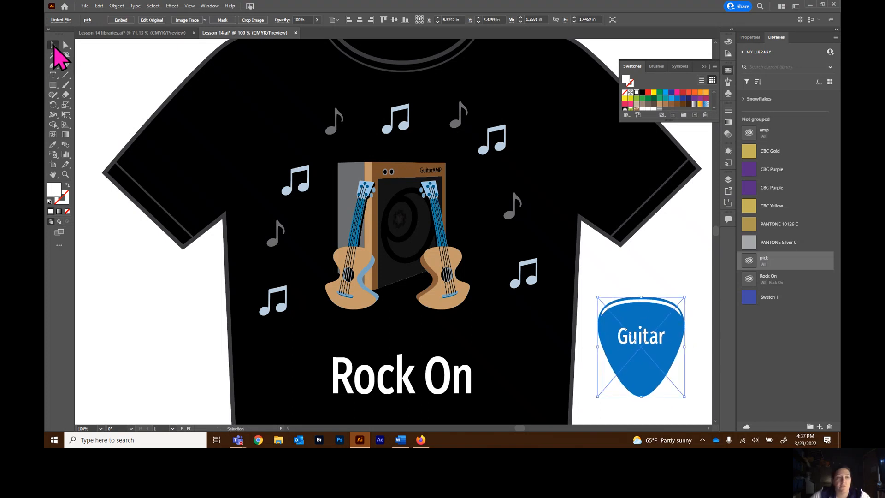
left_click_drag(684, 295, 647, 332)
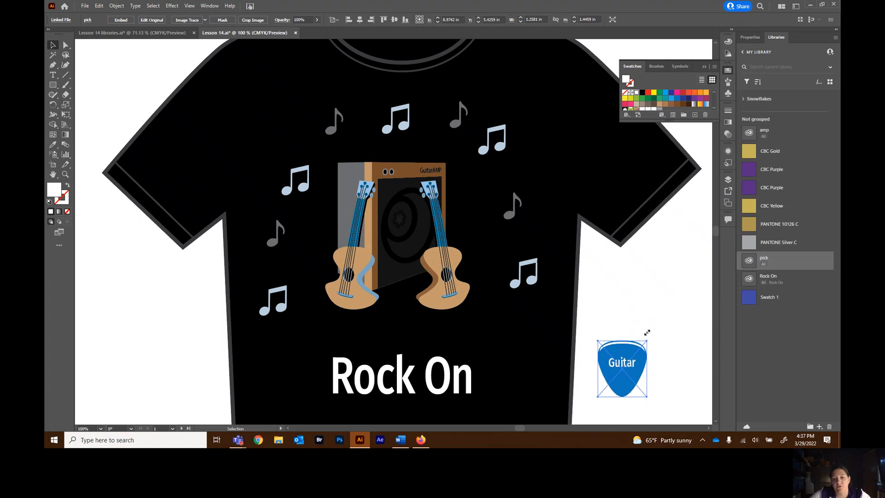
left_click_drag(630, 373, 408, 320)
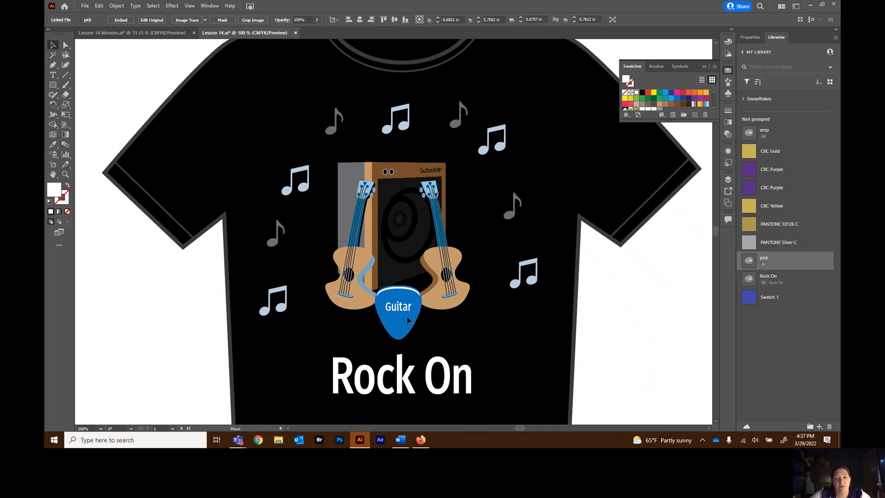
left_click(618, 337)
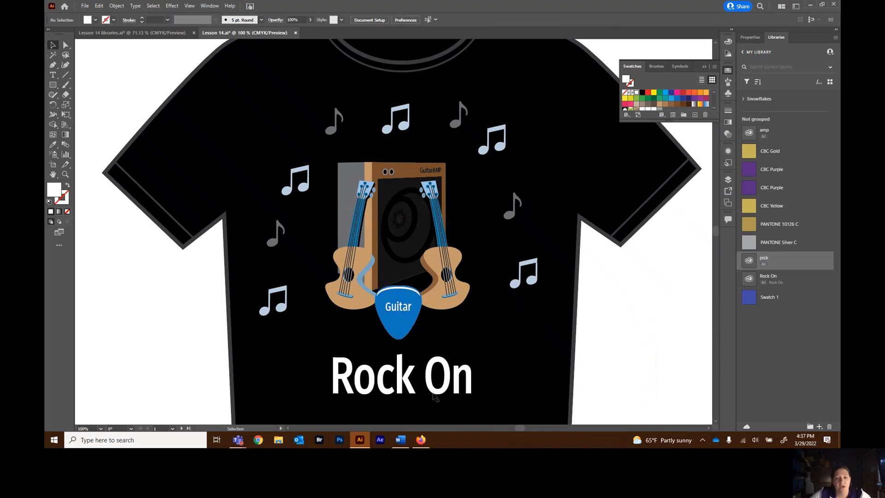
Move the Rock On text up so that it overlaps the pick's lower tip.
left_click_drag(436, 391, 435, 374)
left_click(728, 181)
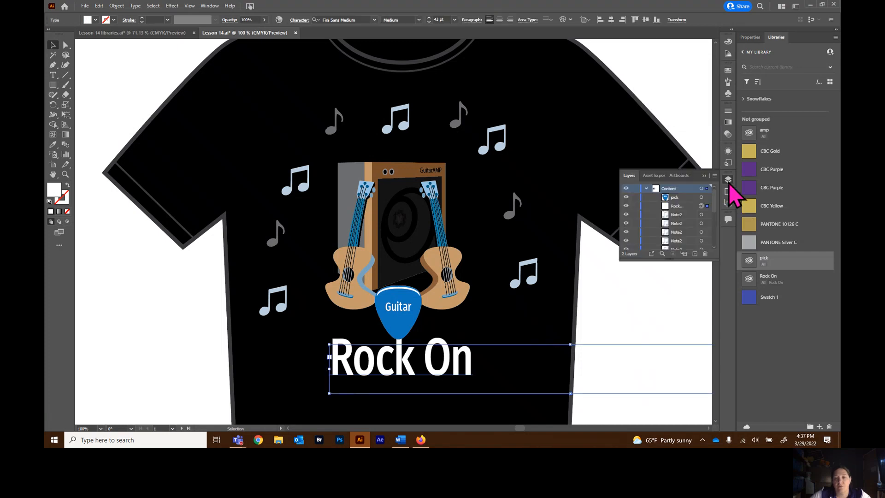
left_click_drag(682, 196, 682, 235)
left_click(562, 314)
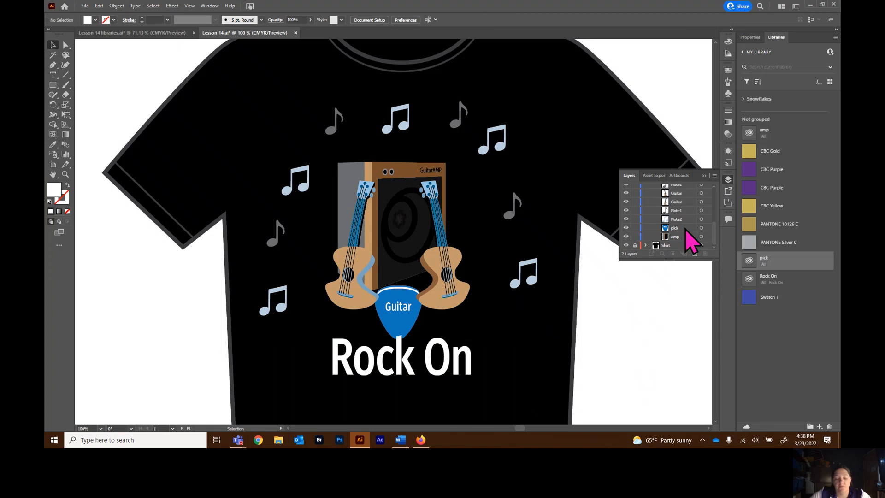
key("ctrl+z")
scroll(685, 227, "up", 4)
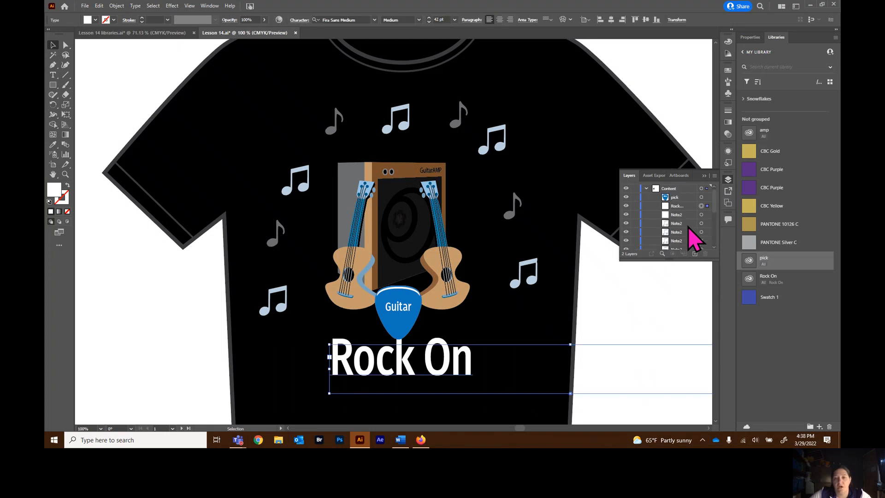
Stack the Rock On text in front of the pick, at the top of the Content layer.
left_click_drag(683, 207, 684, 195)
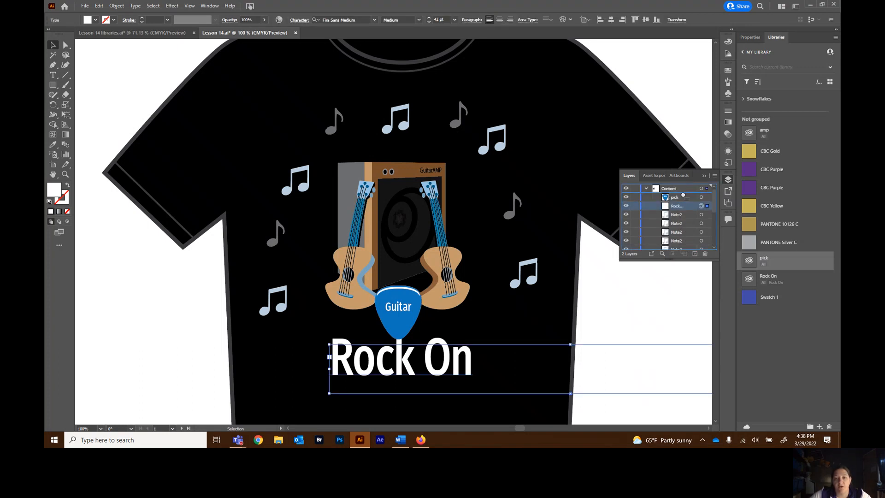
left_click(616, 321)
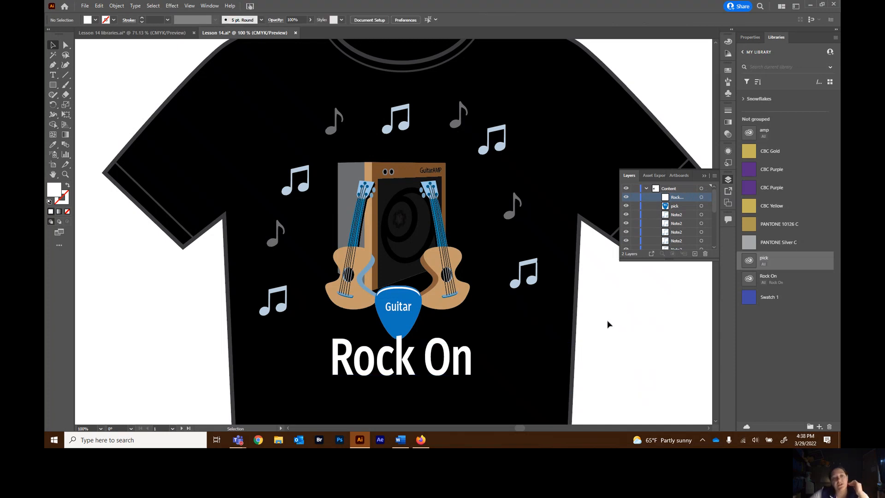
left_click(705, 176)
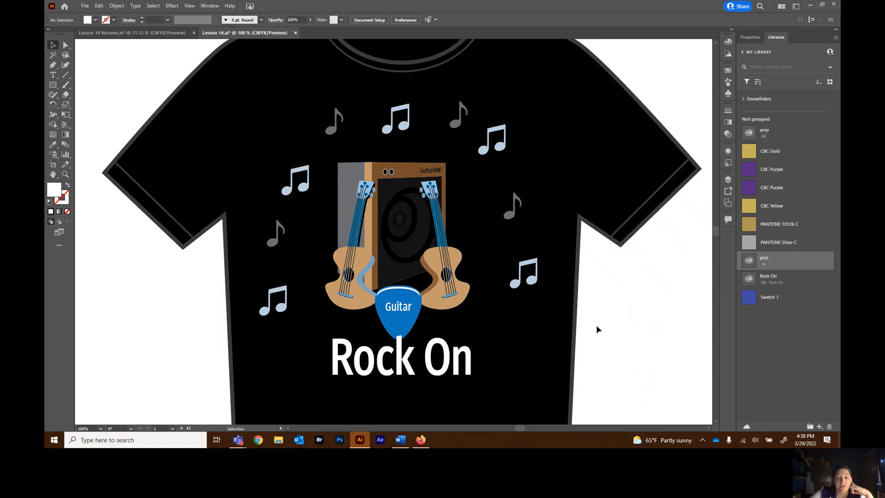
key("ctrl+plus")
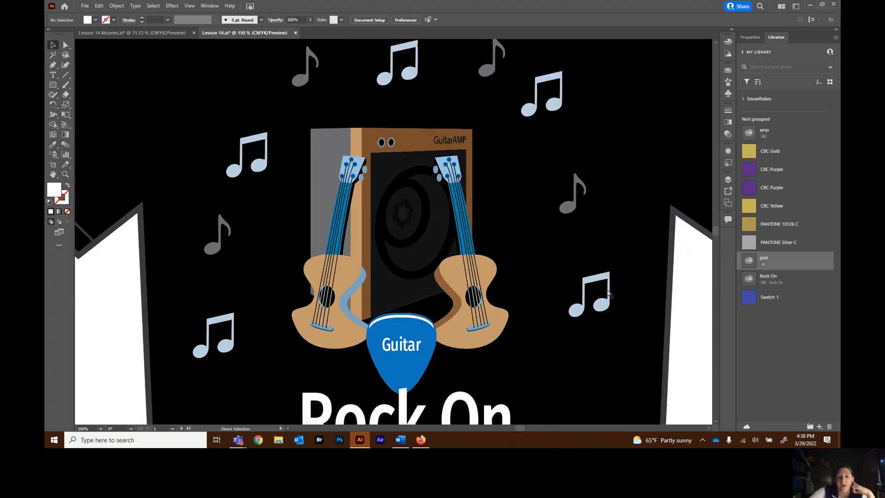
key("ctrl+minus")
key("ctrl+minus")
key("ctrl+minus")
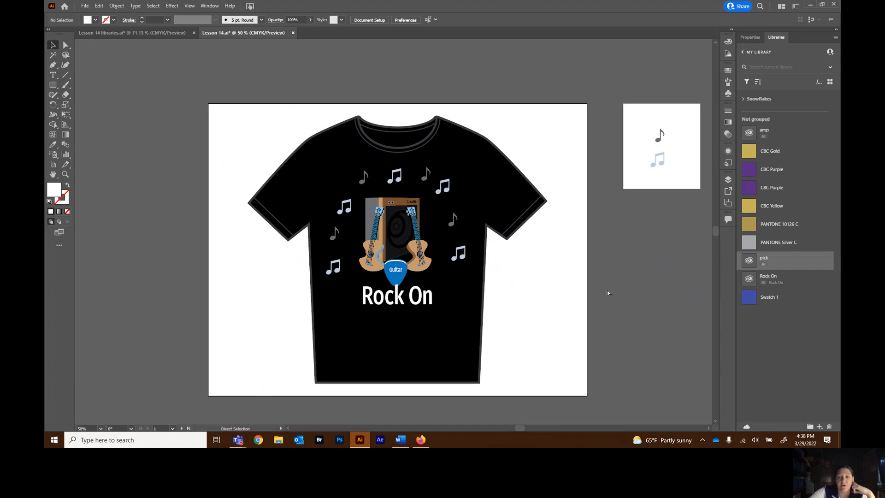